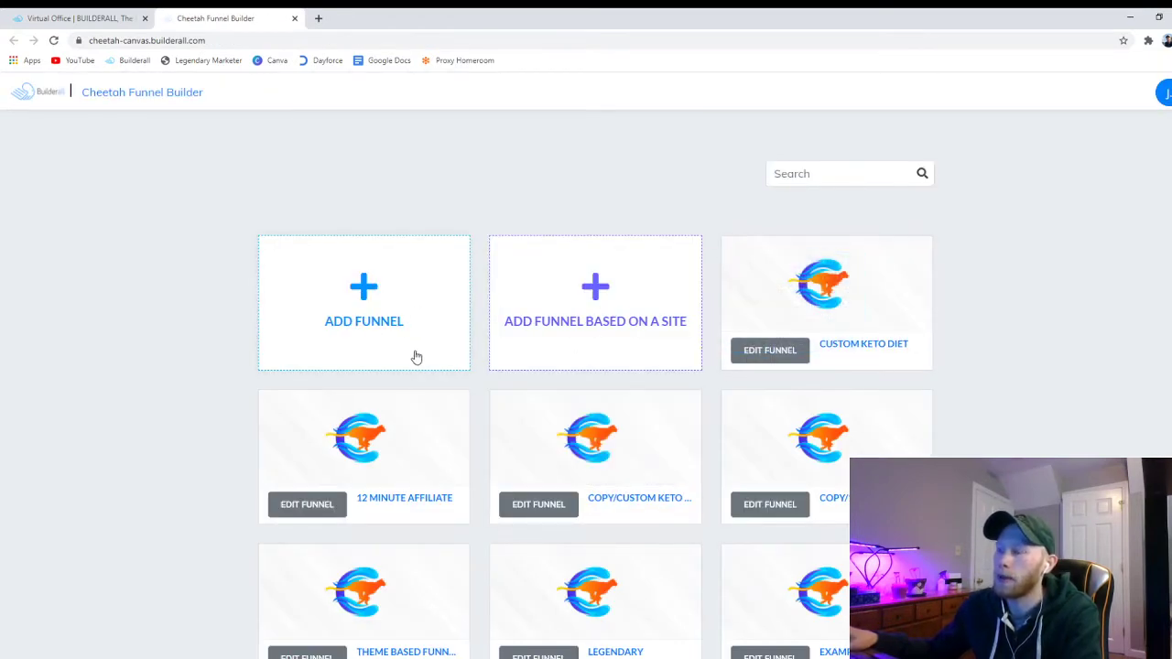
Create a new funnel titled 'example' with the Blank Theme Funnel theme
{"action": "left_click", "coordinate": [401, 323]}
{"action": "left_click", "coordinate": [494, 285]}
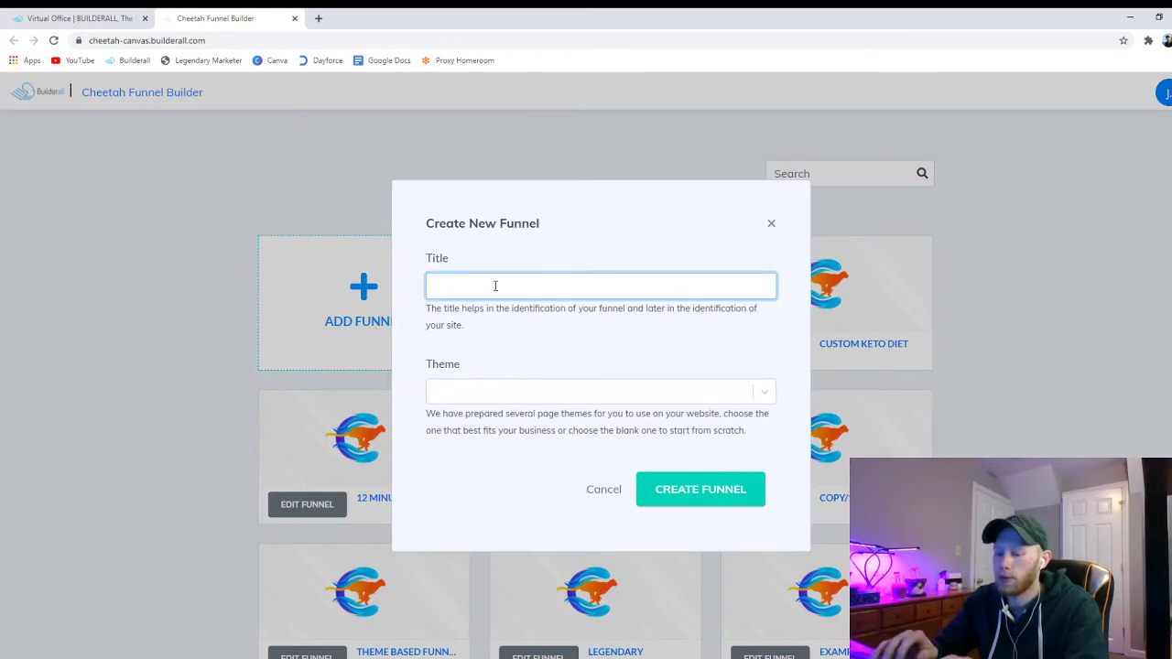
{"action": "type", "text": "example"}
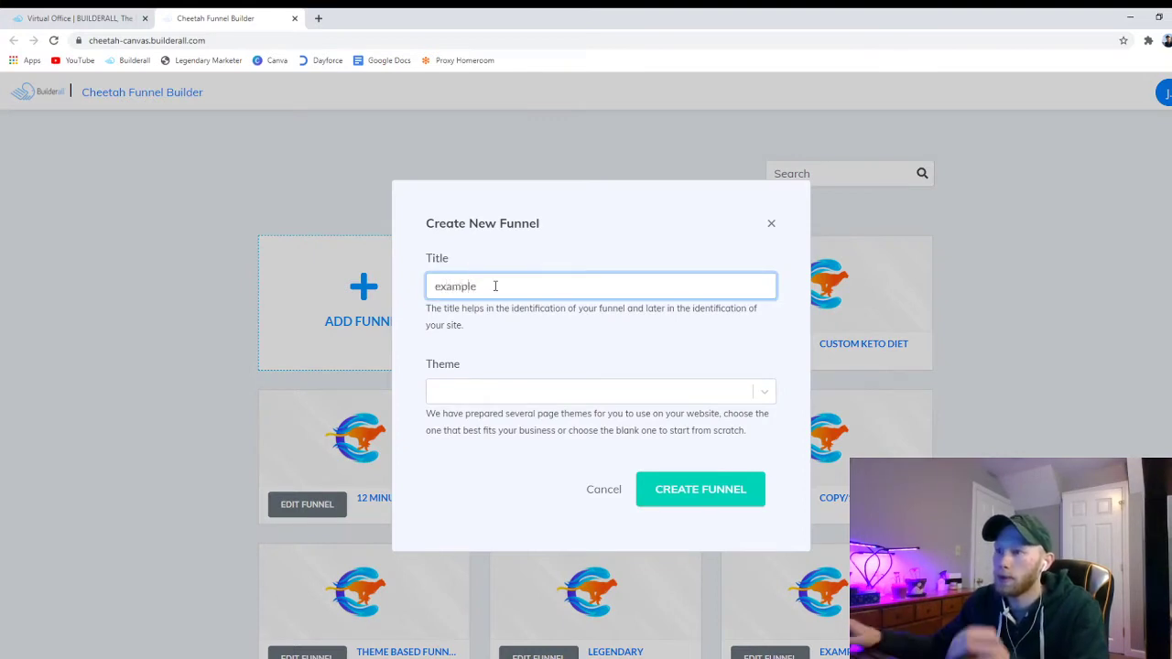
{"action": "left_click", "coordinate": [526, 400]}
{"action": "left_click", "coordinate": [549, 402]}
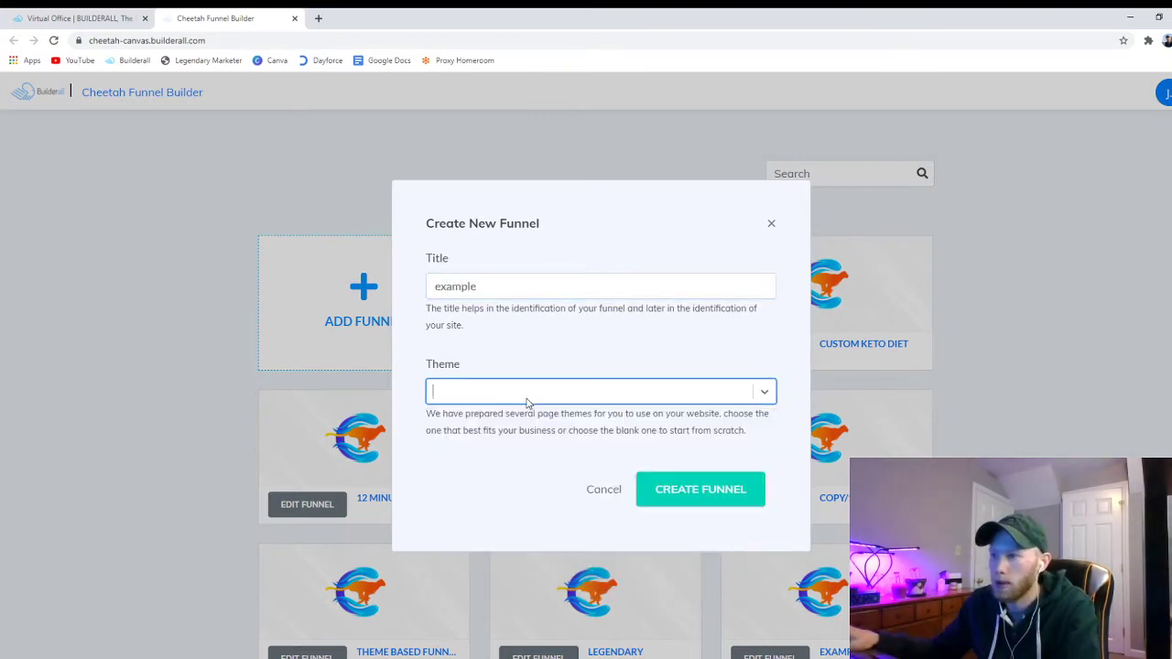
{"action": "left_click", "coordinate": [672, 489]}
{"action": "left_click", "coordinate": [646, 393]}
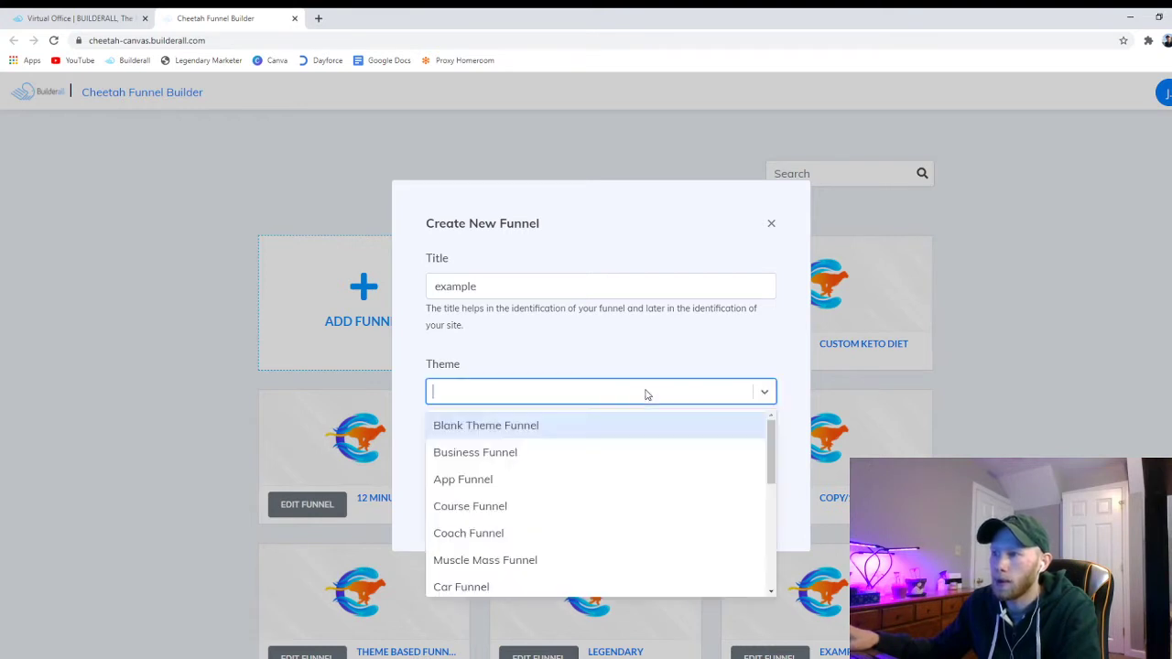
{"action": "left_click", "coordinate": [537, 428]}
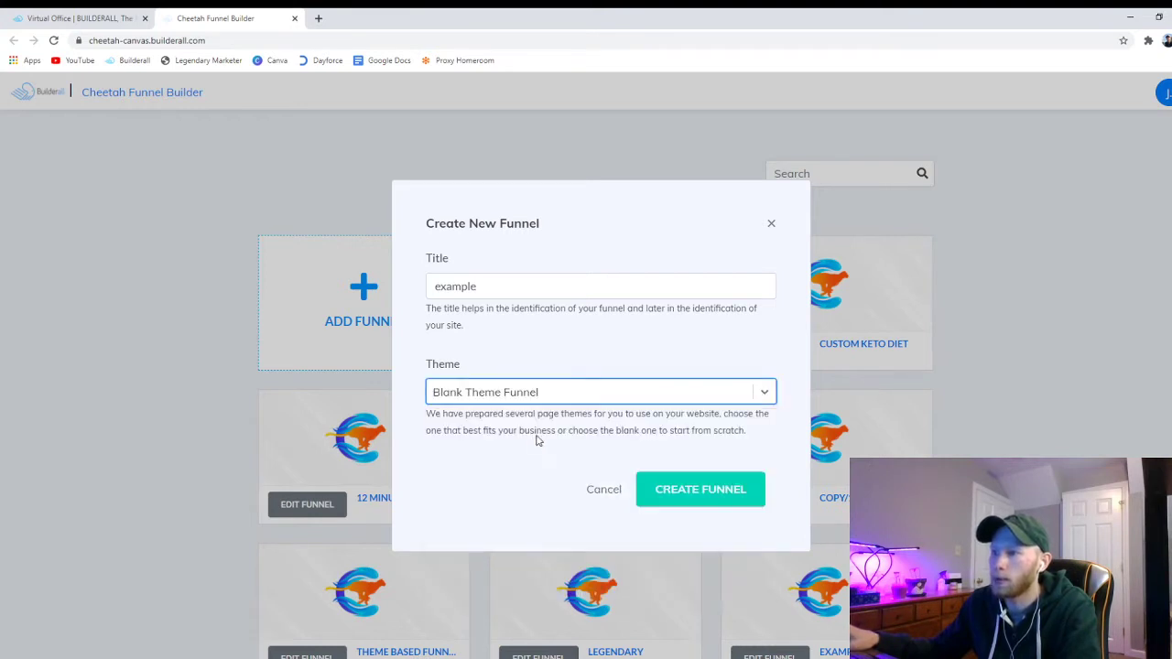
{"action": "left_click", "coordinate": [664, 489]}
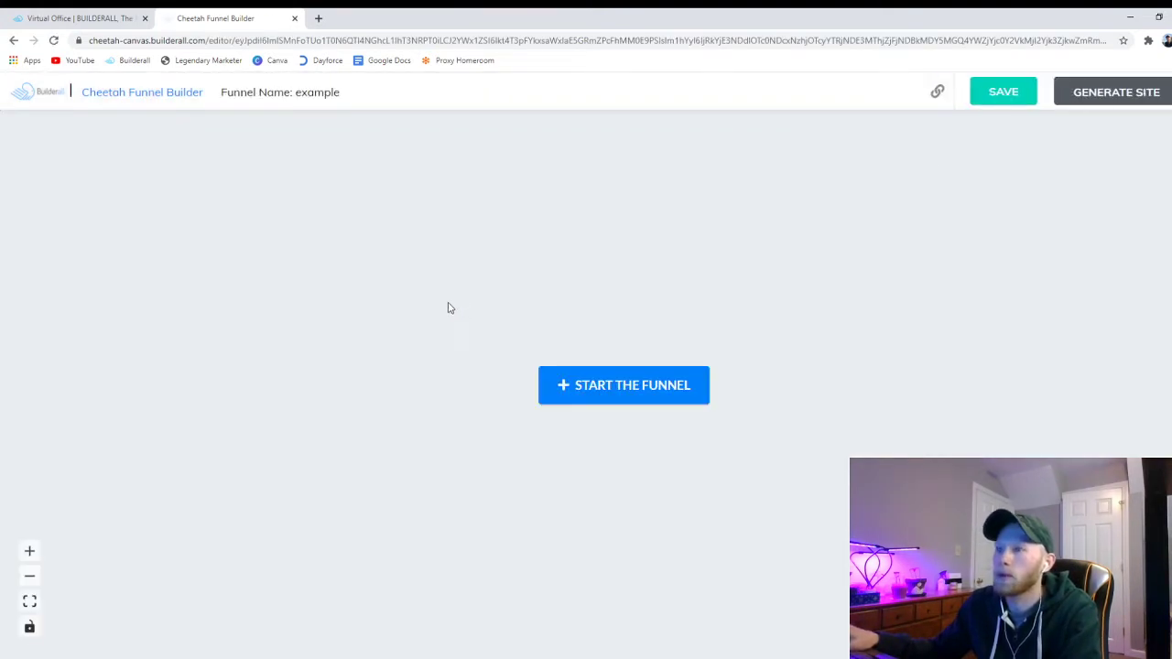
Start the funnel, skip the welcome tour, and place a Squeeze Page with its form step
{"action": "left_click", "coordinate": [685, 391]}
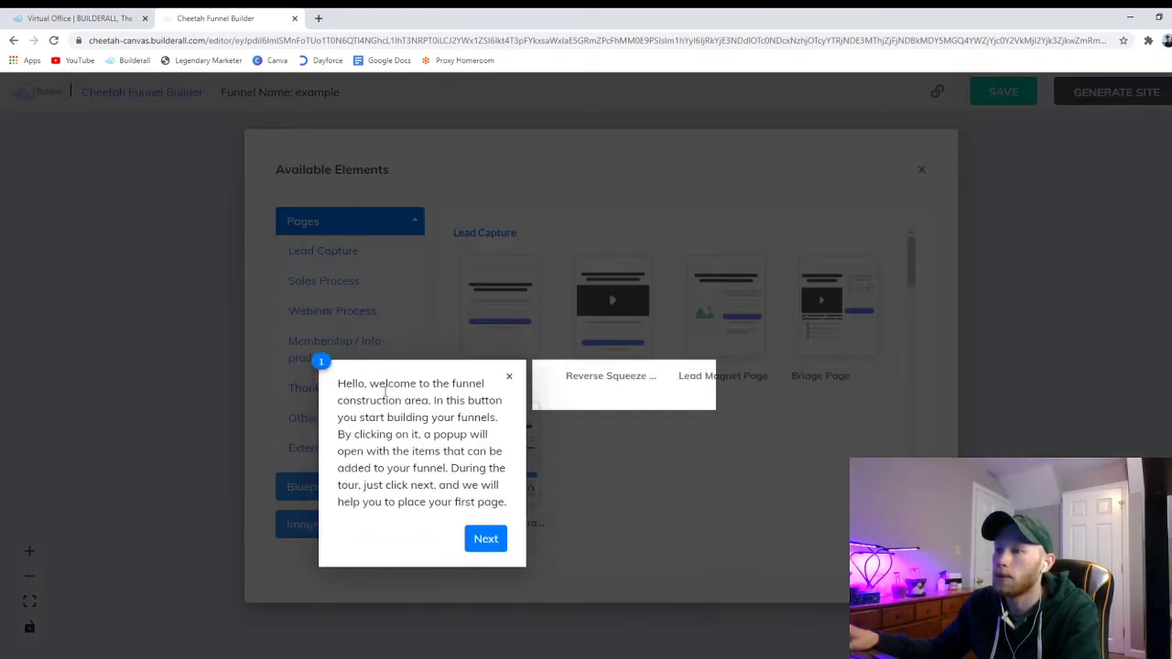
{"action": "left_click", "coordinate": [486, 538]}
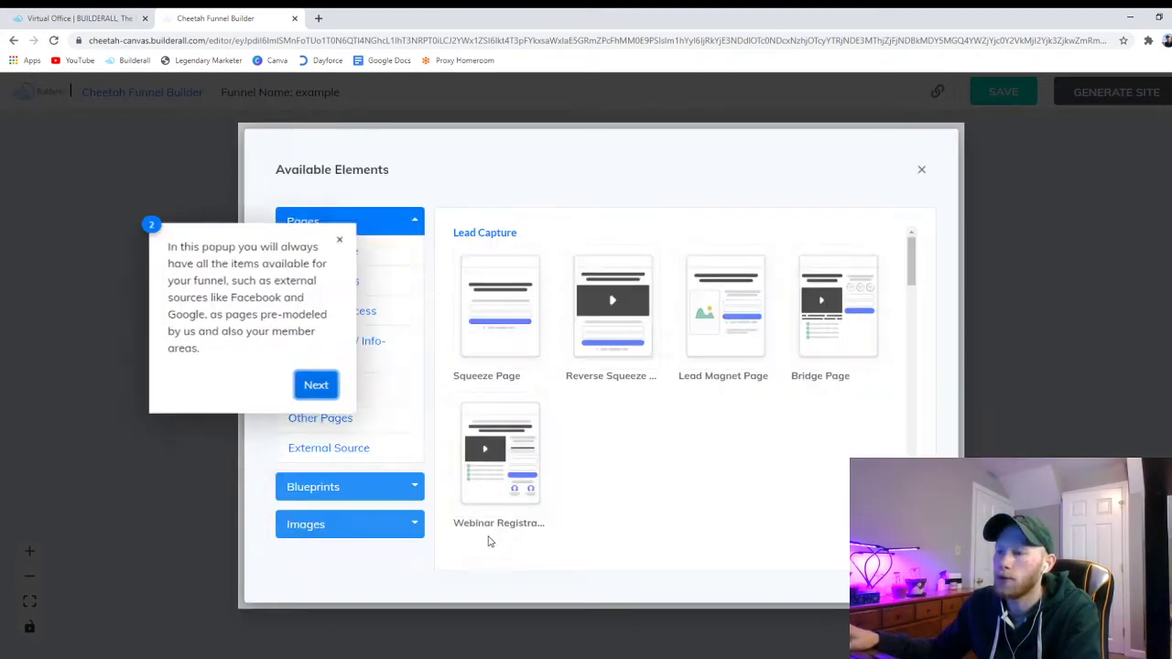
{"action": "left_click", "coordinate": [207, 286]}
{"action": "left_click", "coordinate": [628, 226]}
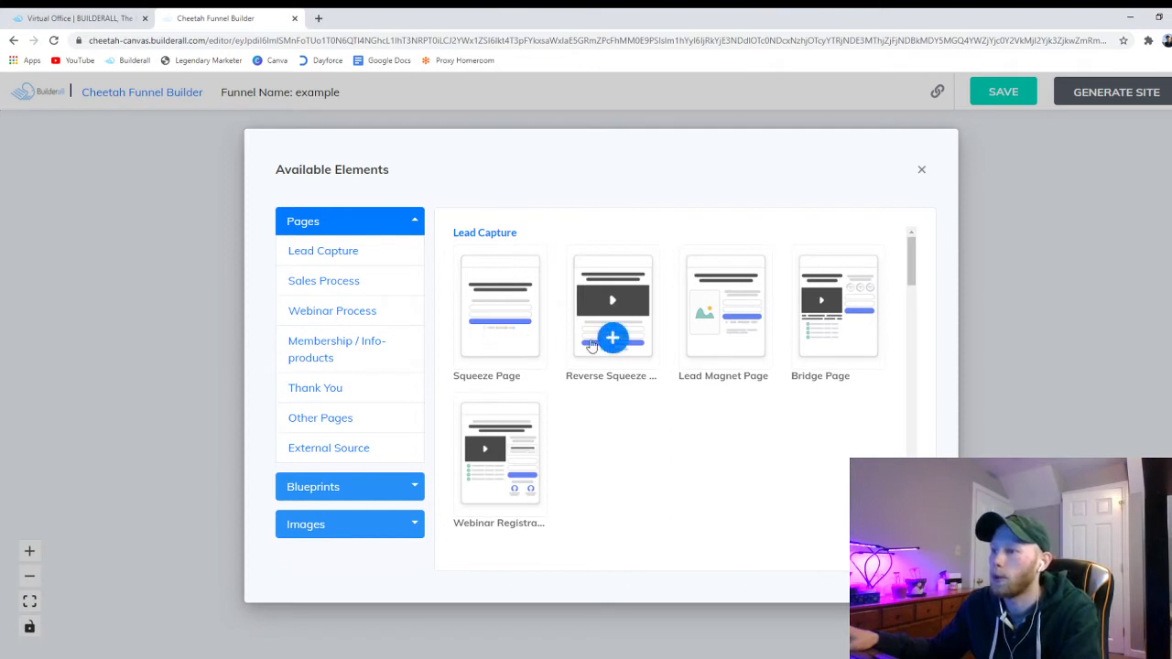
{"action": "left_click", "coordinate": [510, 341]}
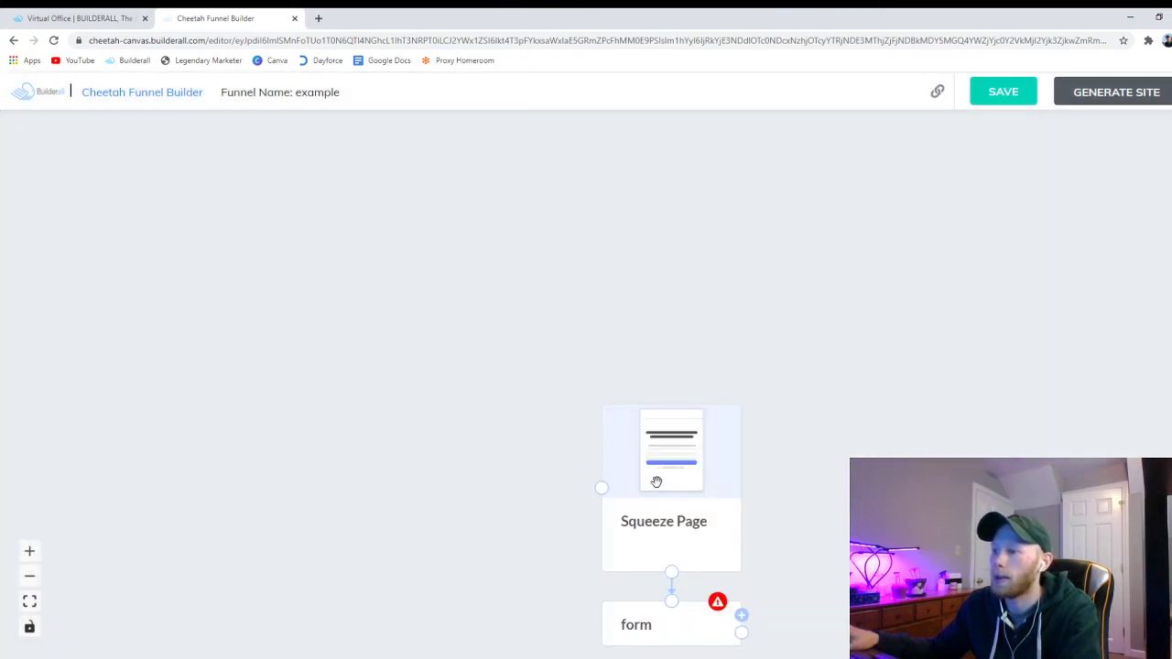
{"action": "left_click_drag", "start_coordinate": [657, 479], "coordinate": [426, 287]}
{"action": "left_click_drag", "start_coordinate": [630, 611], "coordinate": [411, 434]}
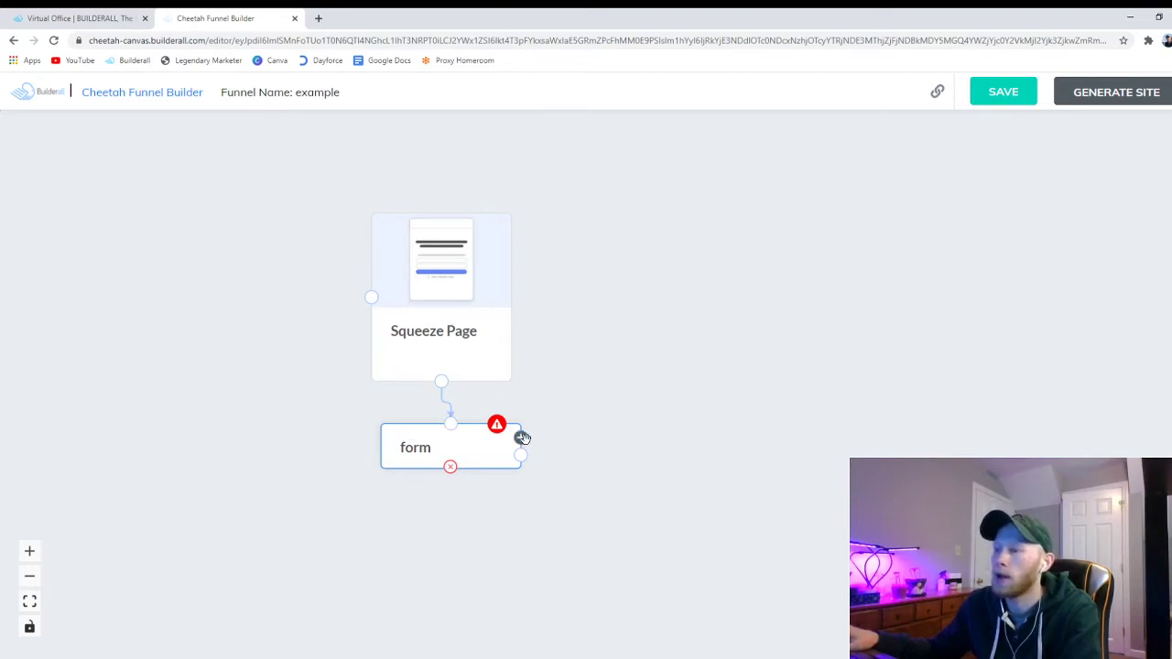
Add a Bridge Page without a form and connect the squeeze form to it
{"action": "left_click", "coordinate": [520, 439]}
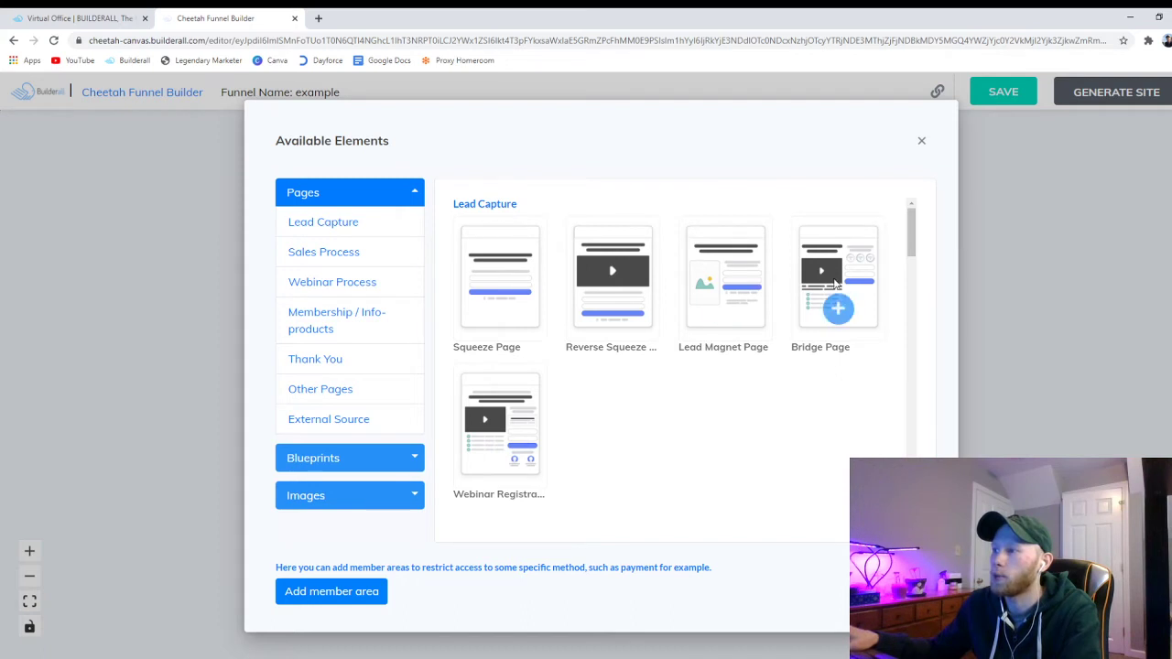
{"action": "left_click", "coordinate": [840, 304]}
{"action": "left_click_drag", "start_coordinate": [661, 463], "coordinate": [634, 328]}
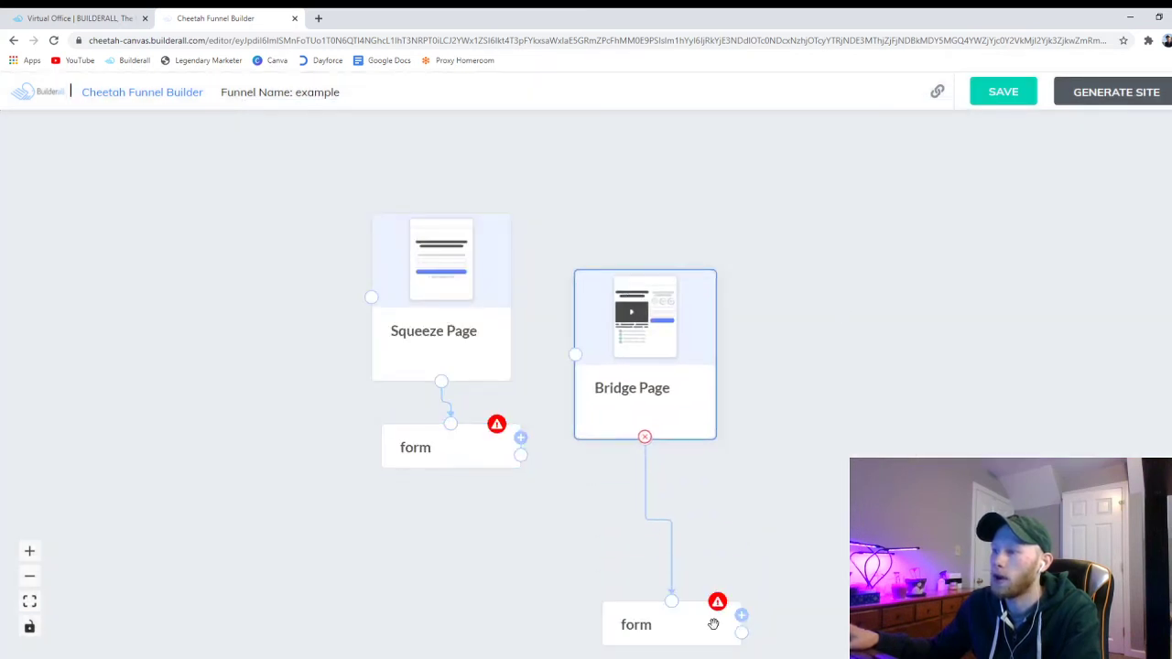
{"action": "mouse_move", "coordinate": [713, 623]}
{"action": "left_mouse_down"}
{"action": "mouse_move", "coordinate": [715, 638]}
{"action": "mouse_move", "coordinate": [700, 604]}
{"action": "left_mouse_up"}
{"action": "left_click", "coordinate": [670, 587]}
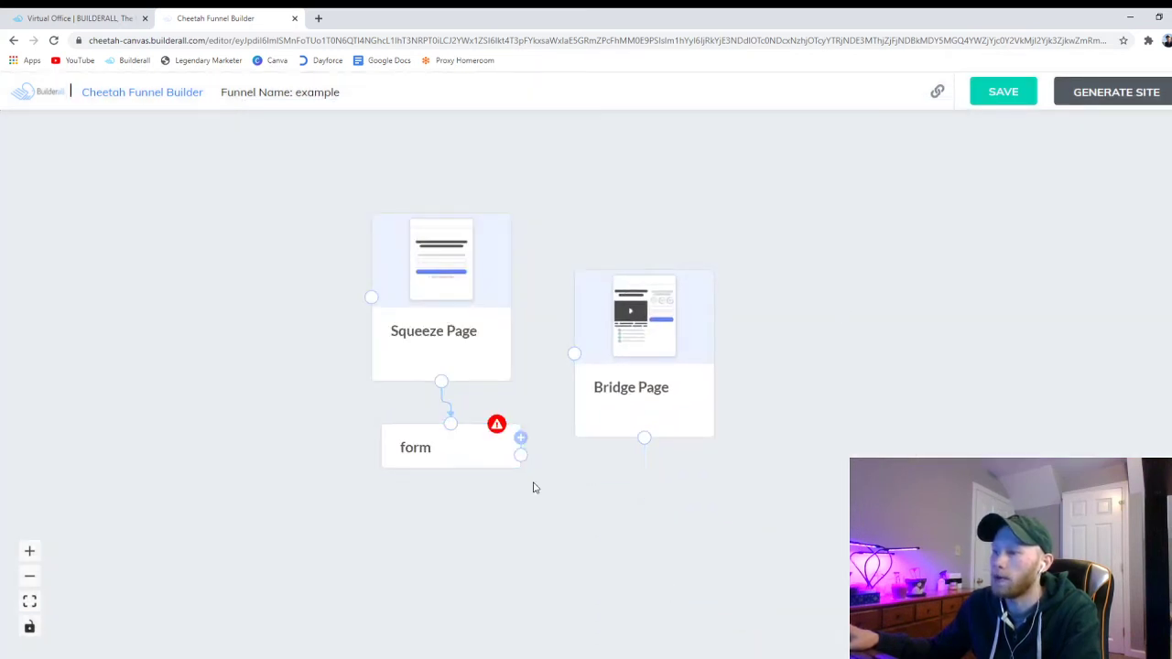
{"action": "left_click_drag", "start_coordinate": [520, 440], "coordinate": [532, 407]}
{"action": "left_click", "coordinate": [920, 139]}
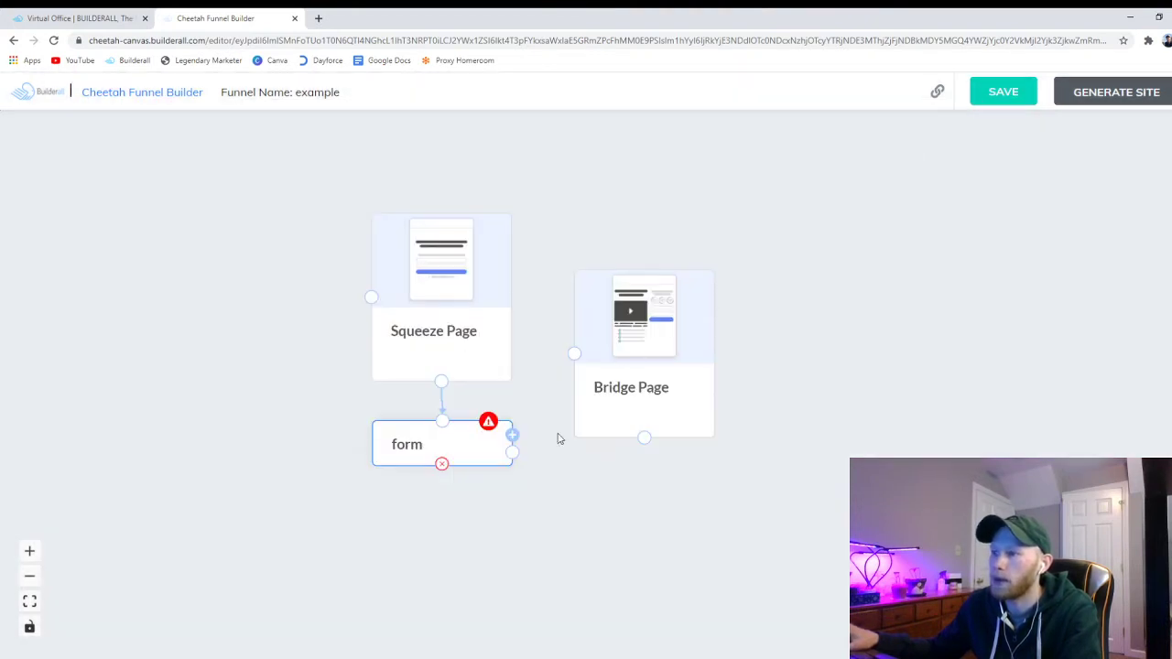
{"action": "left_click_drag", "start_coordinate": [517, 451], "coordinate": [574, 354]}
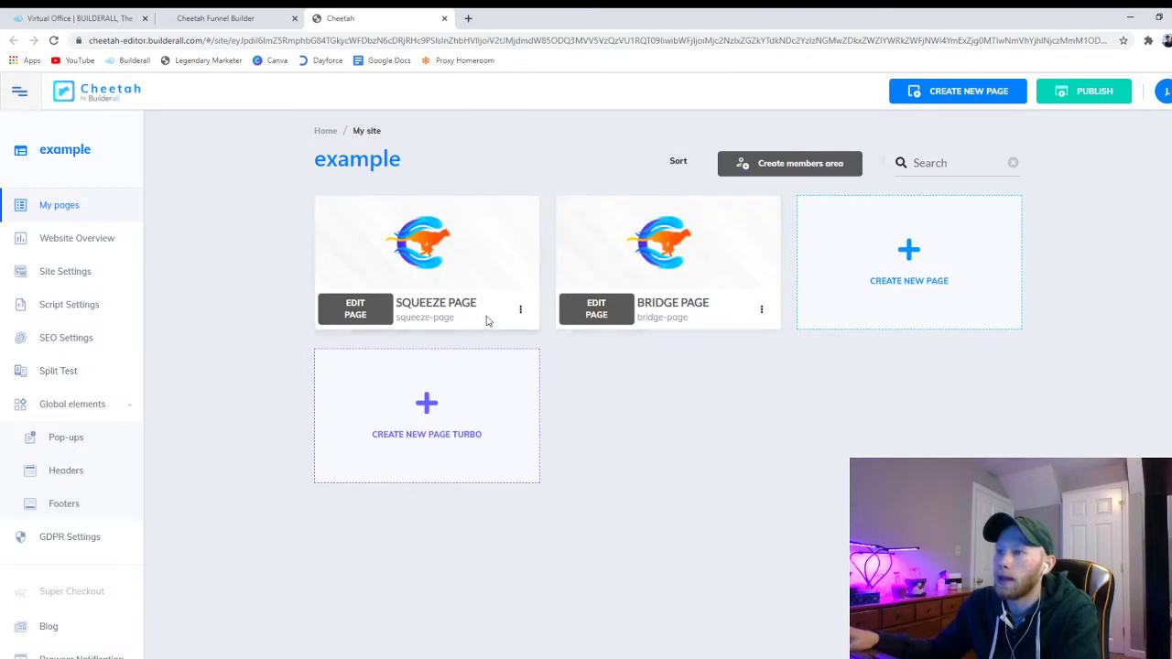
Open the Squeeze Page in the page editor and select its Title Content heading
{"action": "left_click", "coordinate": [359, 313]}
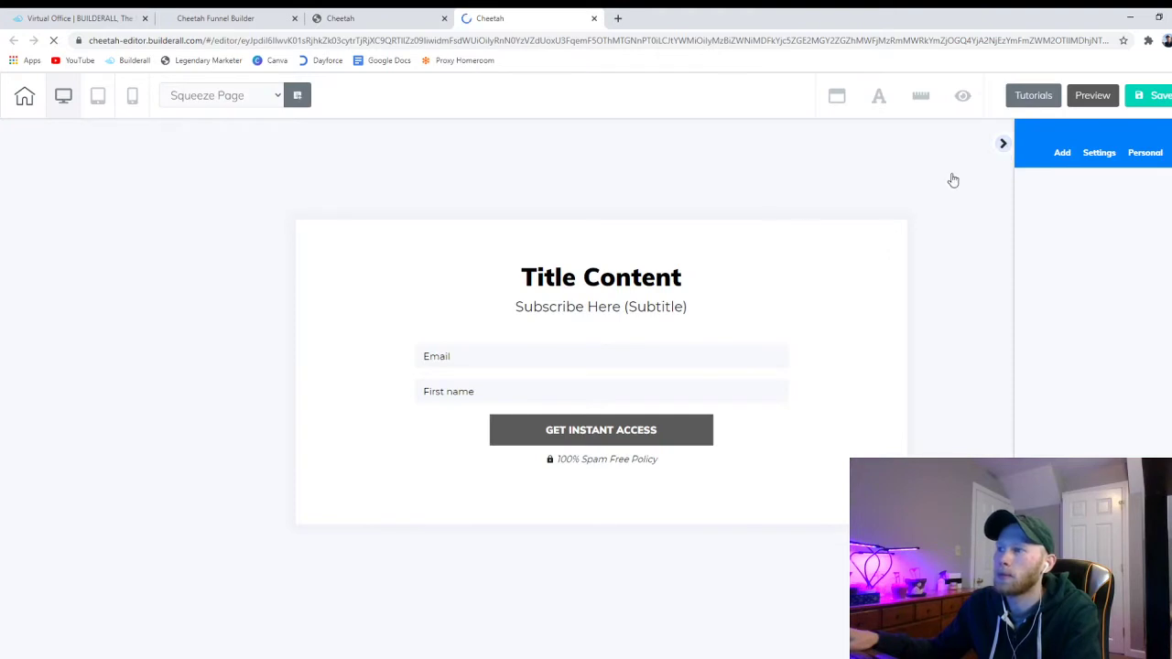
{"action": "left_click", "coordinate": [448, 377]}
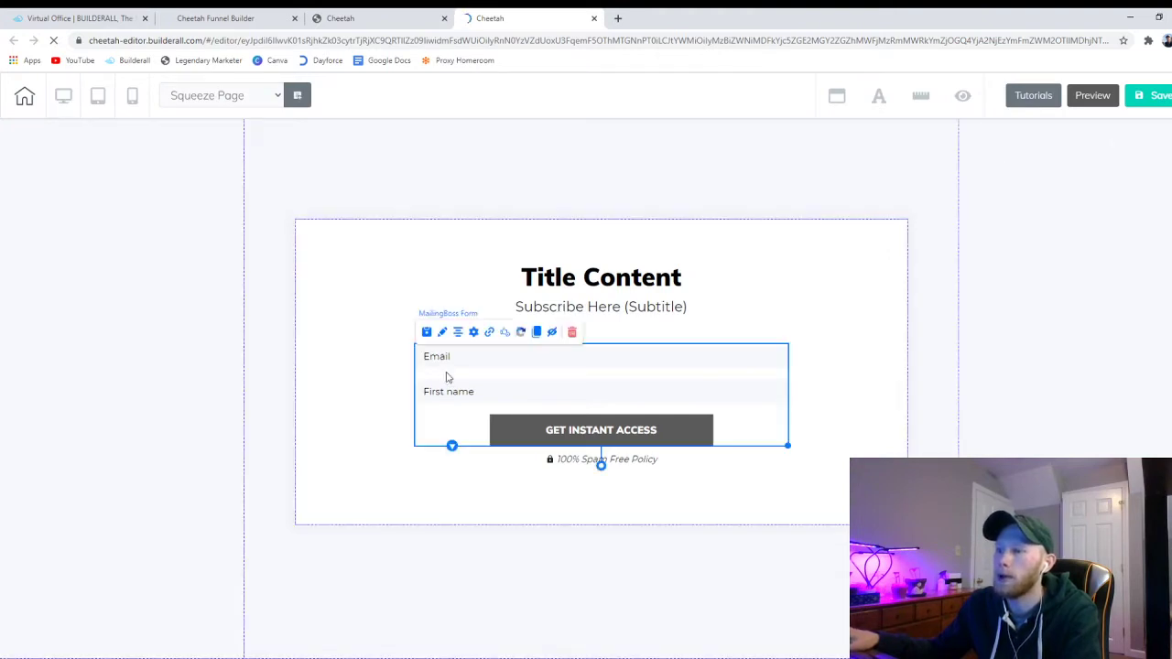
{"action": "left_click", "coordinate": [670, 279]}
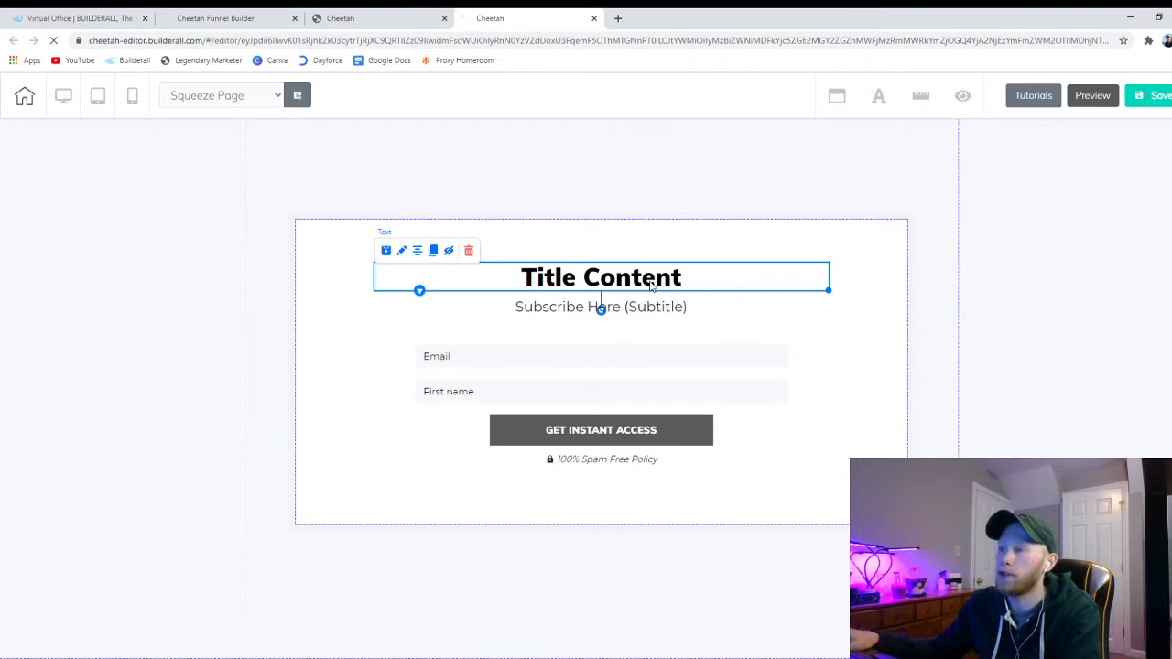
Replace the heading with 'How Would You Like To Get Complete Financial Freedom?'
{"action": "double_click", "coordinate": [614, 274]}
{"action": "triple_click", "coordinate": [612, 276]}
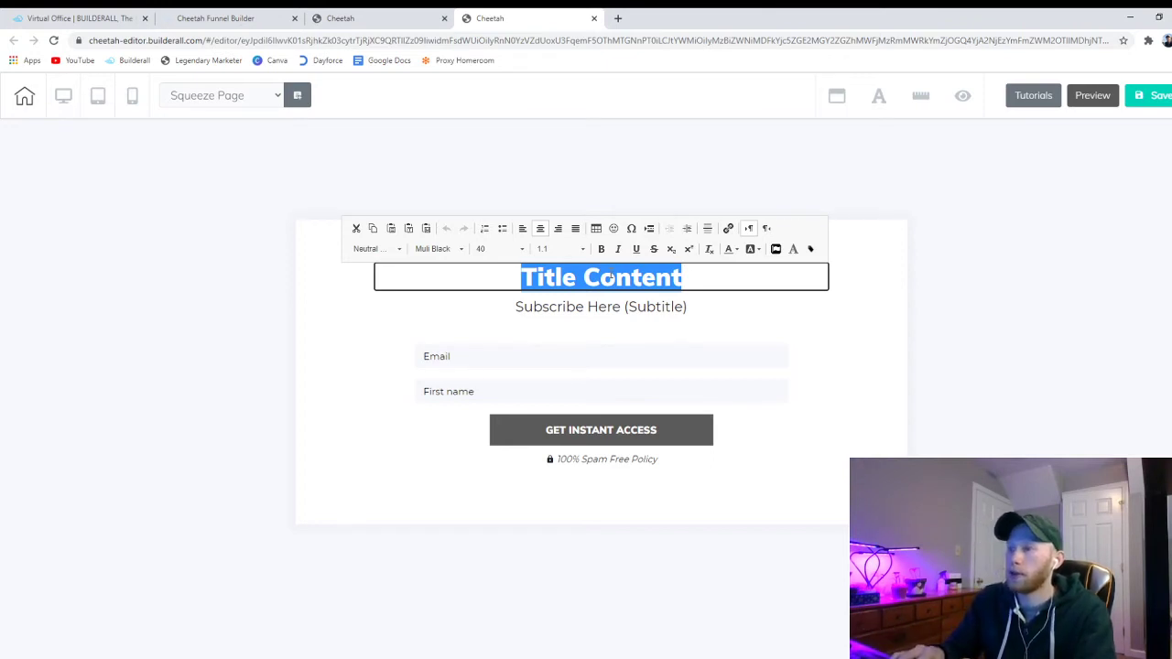
{"action": "type", "text": "H"}
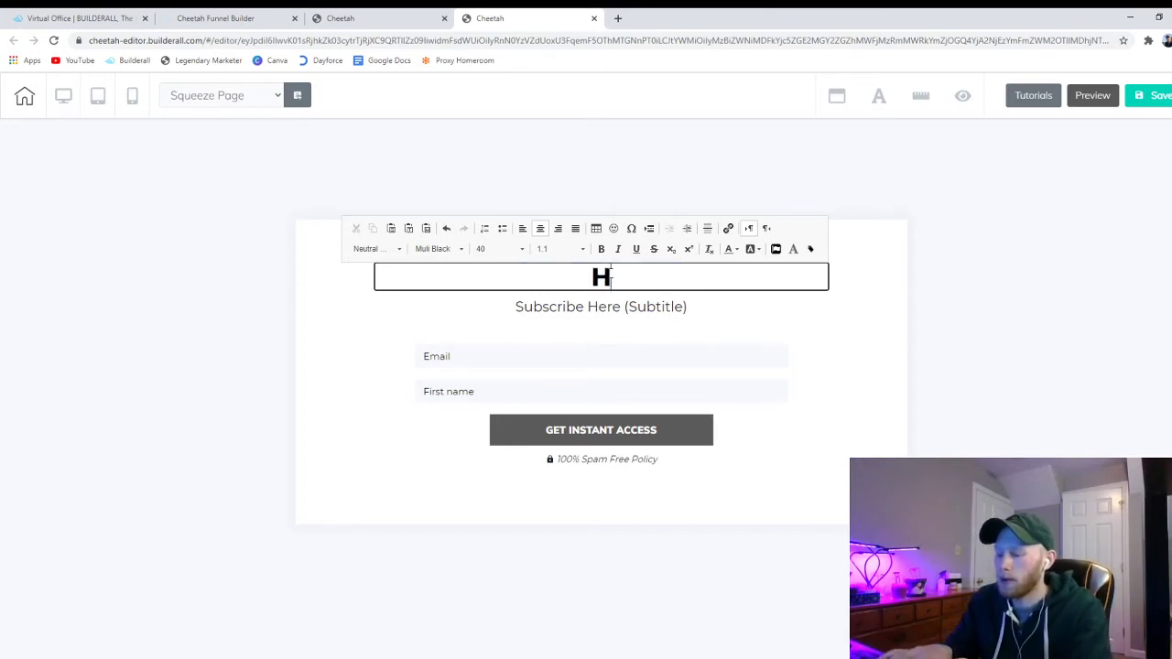
{"action": "type", "text": "ow Would "}
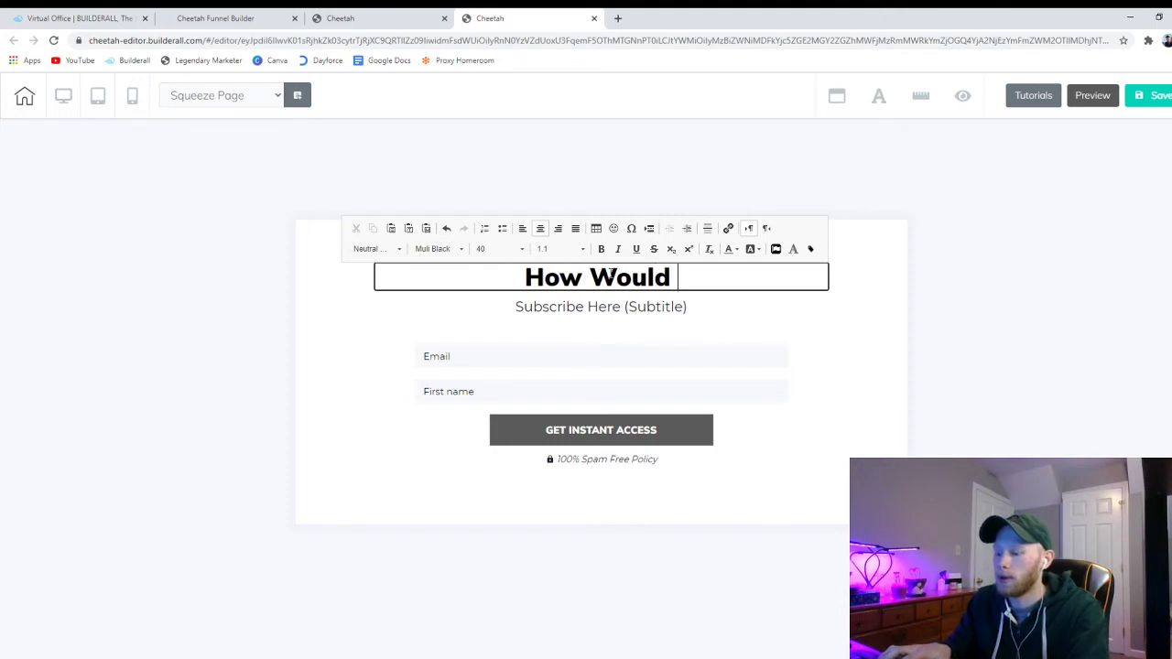
{"action": "type", "text": "You Like To "}
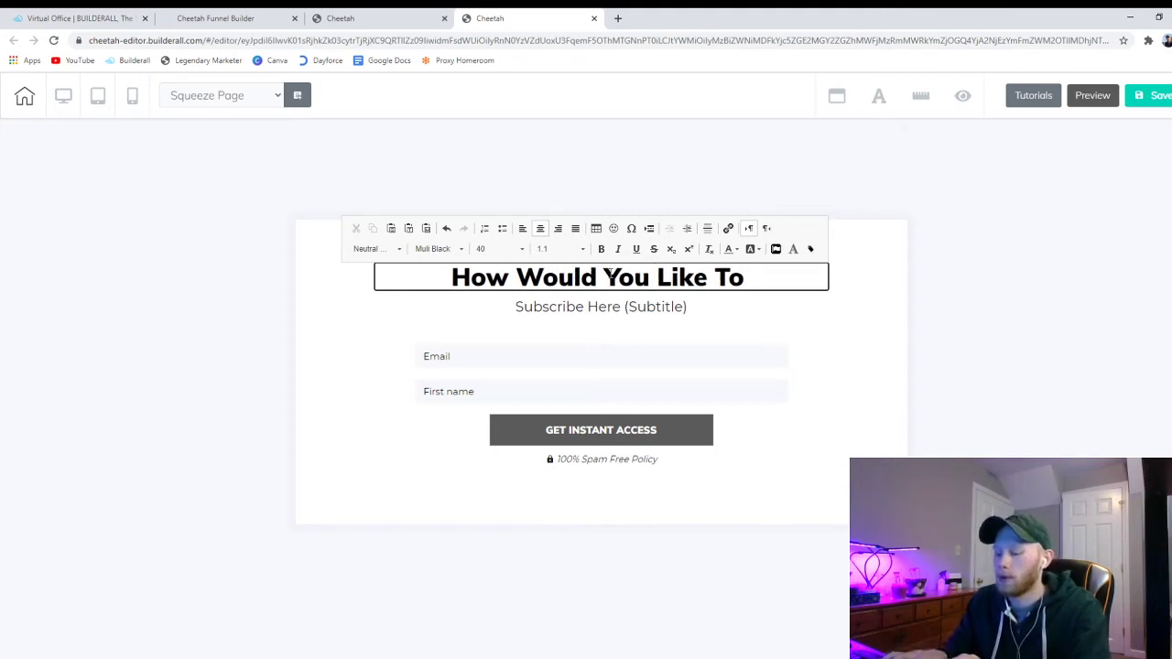
{"action": "type", "text": "Get Complete Financial Freedom?"}
{"action": "left_click", "coordinate": [595, 177]}
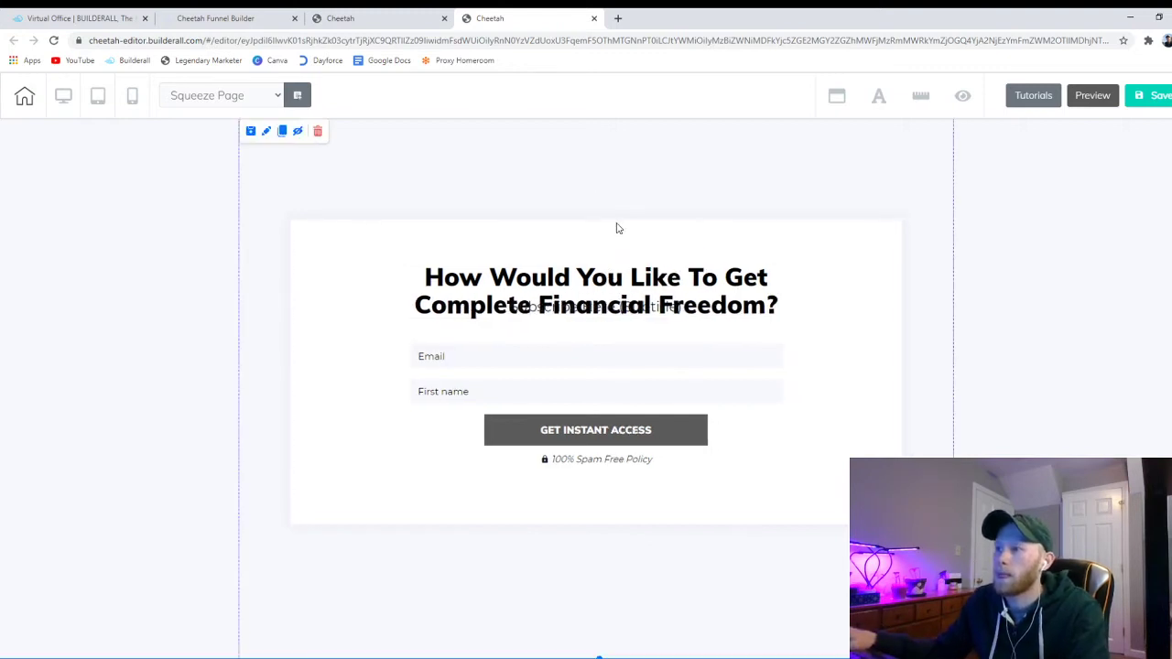
Change the subtitle to 'Enter Your Email Below To Unlock The Secrets to Making Money Online'
{"action": "left_click", "coordinate": [630, 309]}
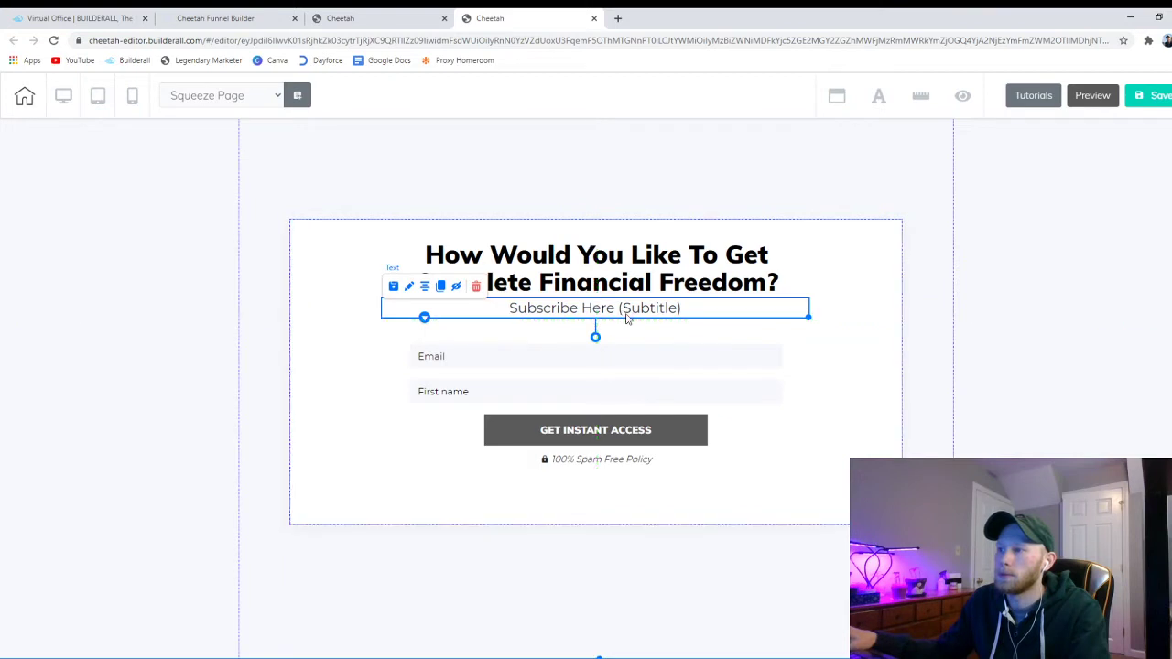
{"action": "double_click", "coordinate": [628, 311]}
{"action": "triple_click", "coordinate": [628, 309]}
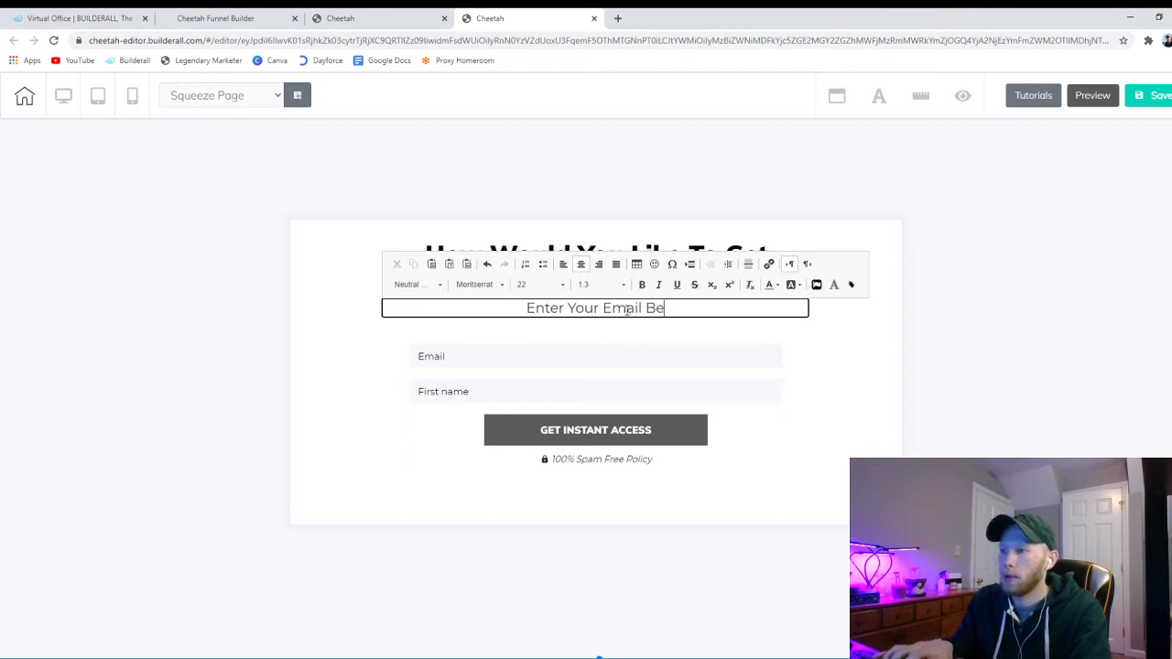
{"action": "type", "text": "ow To Unlo"}
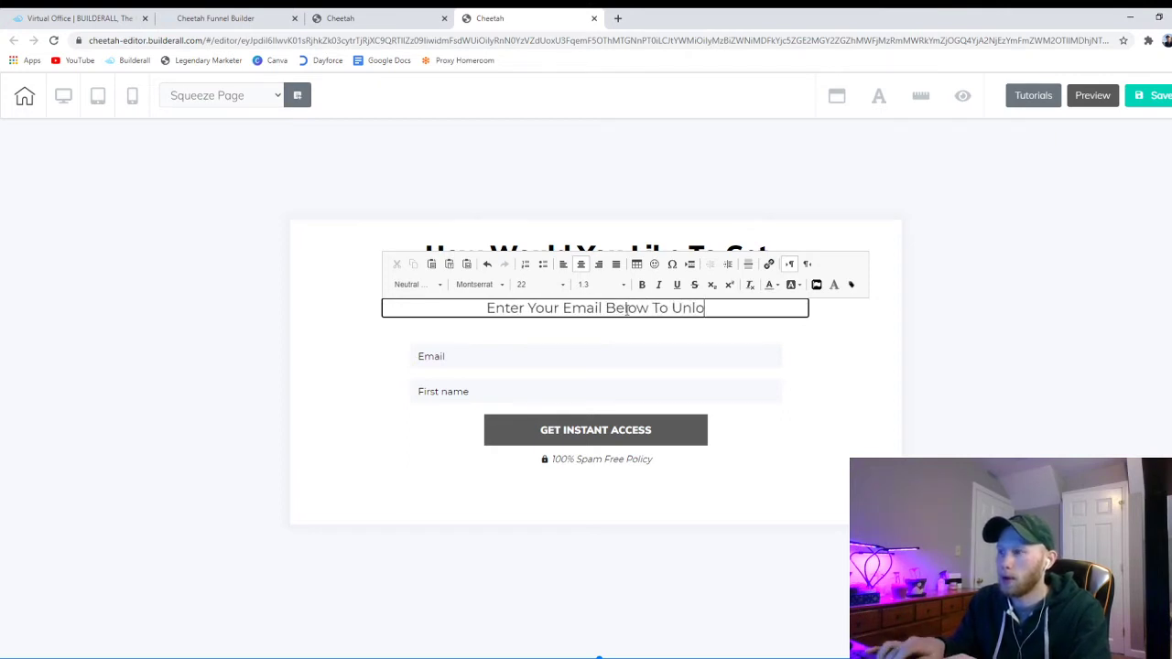
{"action": "type", "text": "ck The Secrets to"}
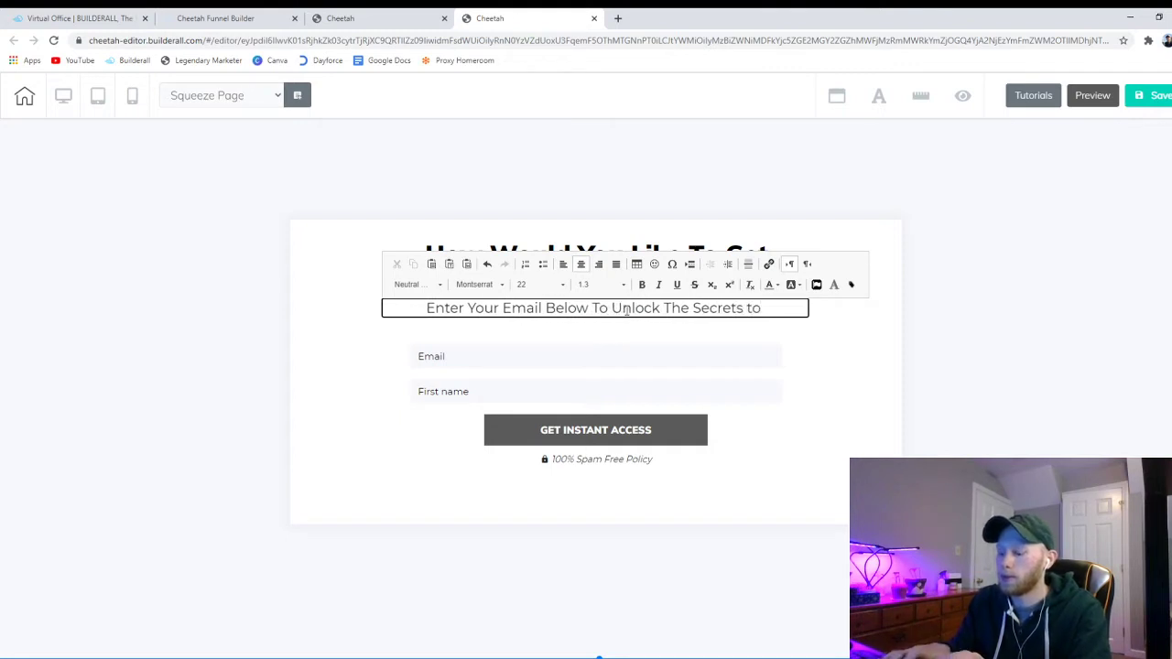
{"action": "type", "text": " Making M"}
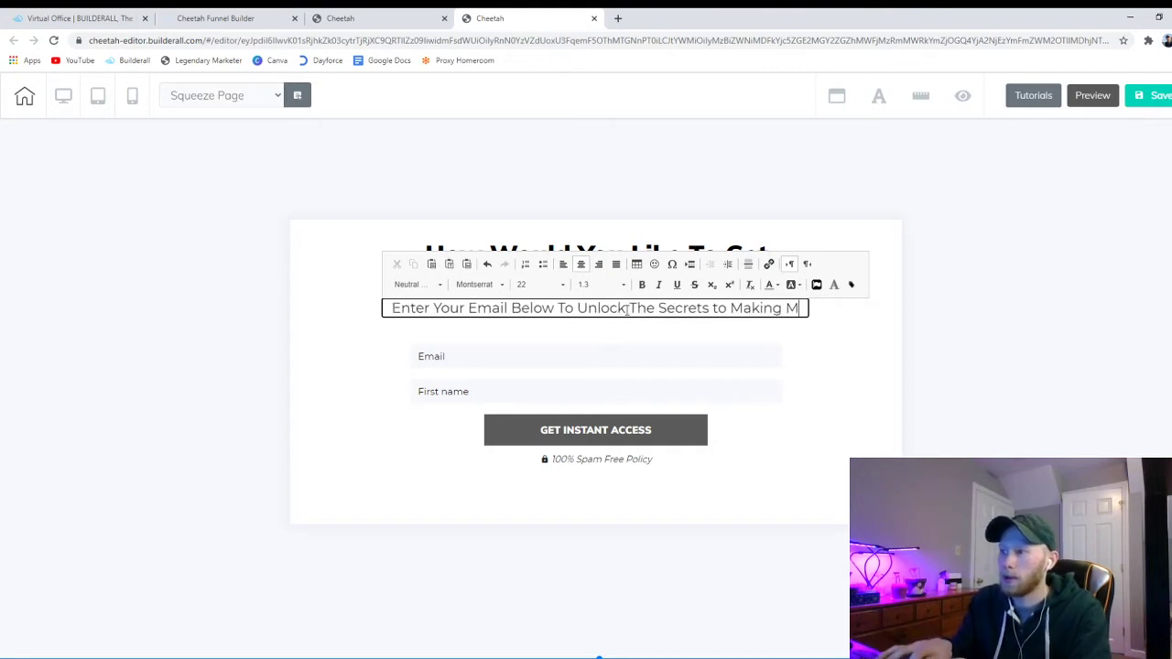
{"action": "type", "text": "oney Online"}
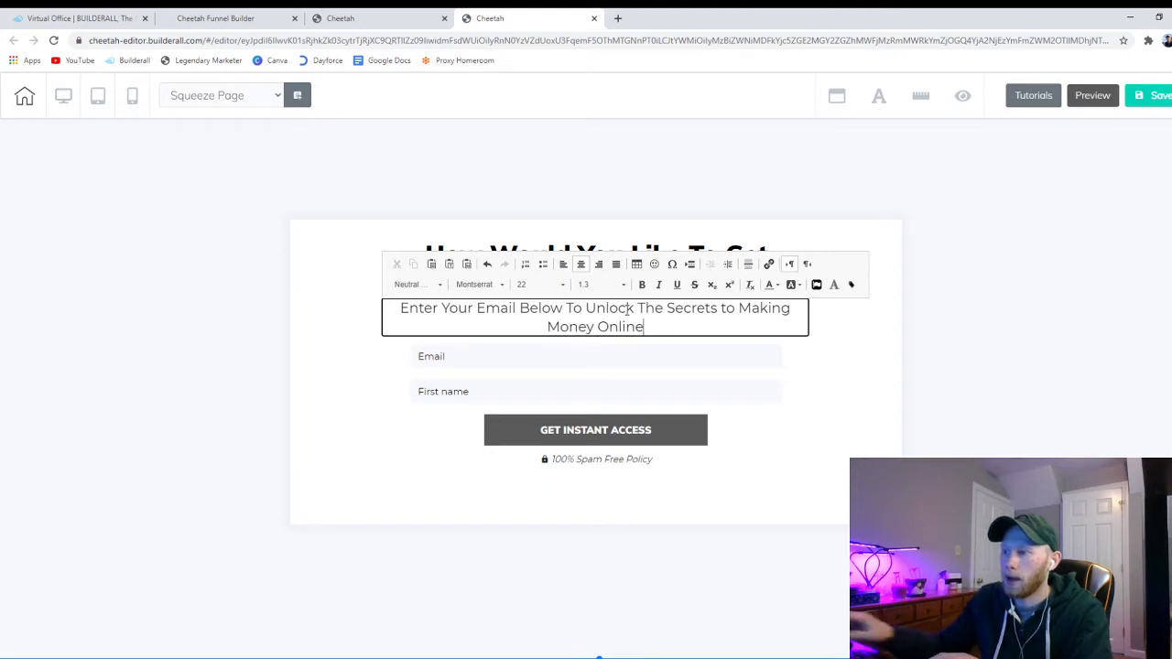
{"action": "left_click", "coordinate": [351, 345]}
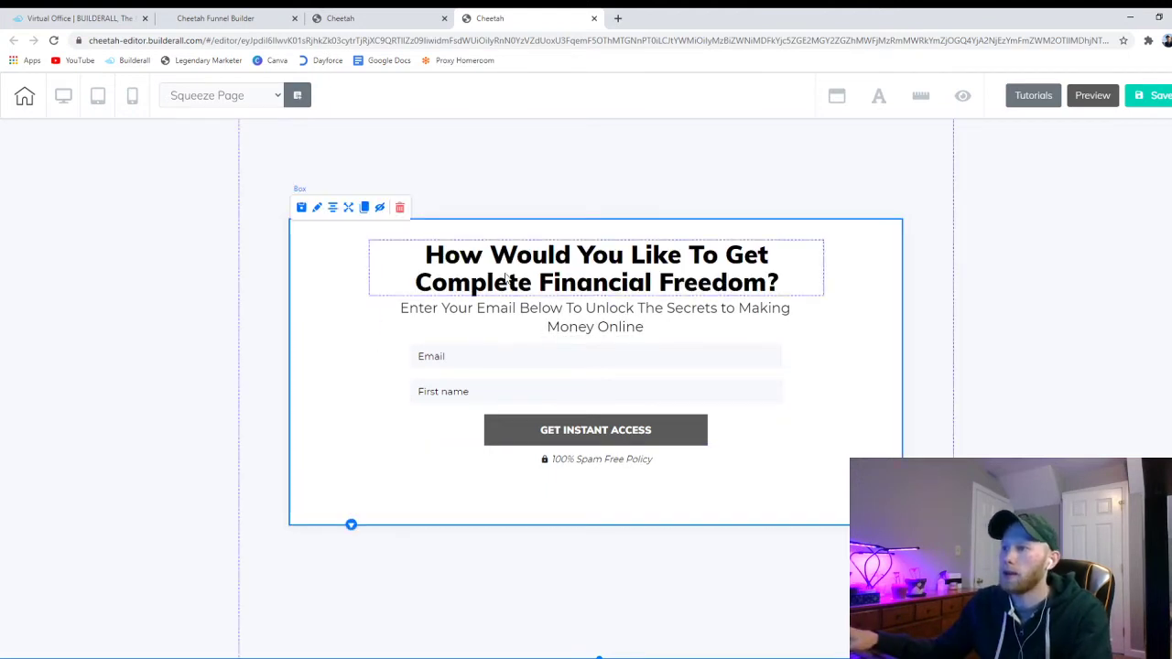
Centre the headline and subheading, and move the spam policy line and opt-in form lower
{"action": "mouse_move", "coordinate": [508, 279]}
{"action": "left_mouse_down"}
{"action": "mouse_move", "coordinate": [500, 270]}
{"action": "mouse_move", "coordinate": [525, 264]}
{"action": "left_mouse_up"}
{"action": "left_click_drag", "start_coordinate": [569, 330], "coordinate": [565, 327]}
{"action": "left_click_drag", "start_coordinate": [579, 458], "coordinate": [580, 486]}
{"action": "left_click_drag", "start_coordinate": [579, 426], "coordinate": [583, 440]}
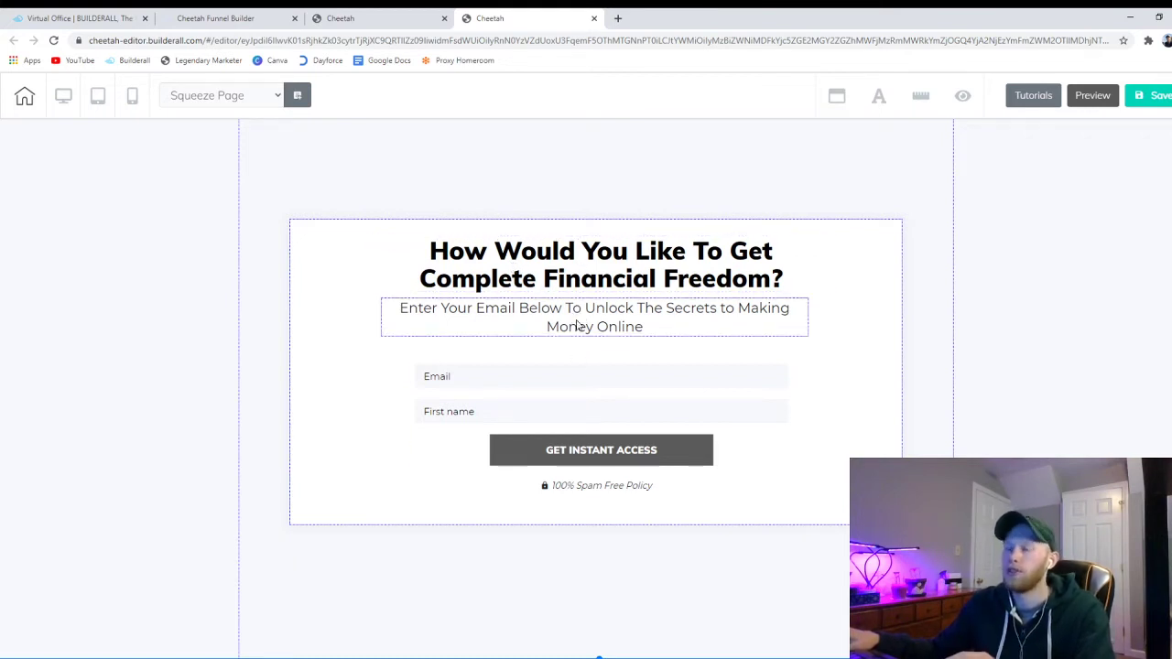
Move the subheadline down slightly and make the headline text red
{"action": "left_click_drag", "start_coordinate": [577, 325], "coordinate": [578, 335]}
{"action": "left_click", "coordinate": [519, 254]}
{"action": "left_click", "coordinate": [519, 255]}
{"action": "triple_click", "coordinate": [520, 256]}
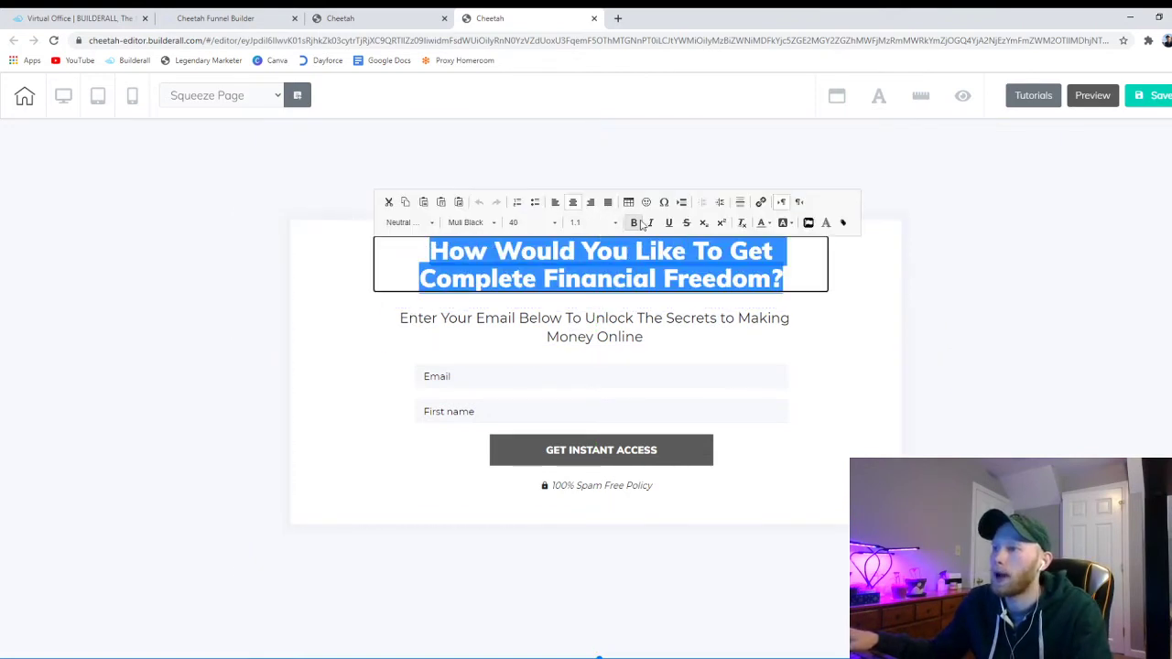
{"action": "left_click", "coordinate": [771, 223]}
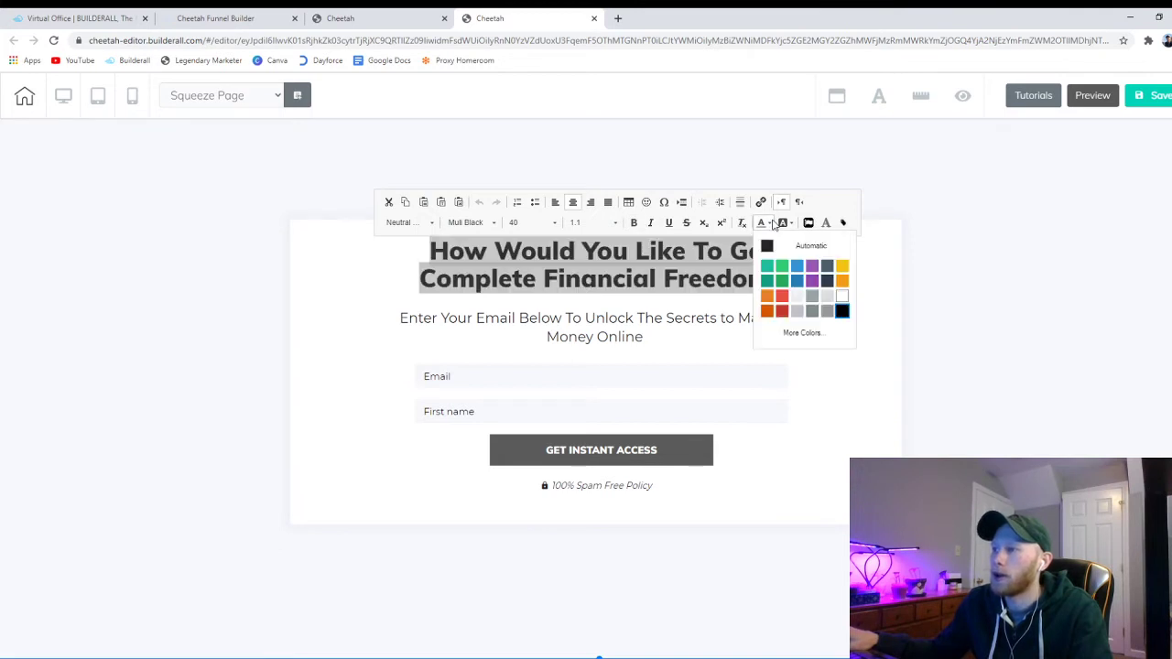
{"action": "left_click", "coordinate": [784, 302]}
{"action": "left_click", "coordinate": [846, 308]}
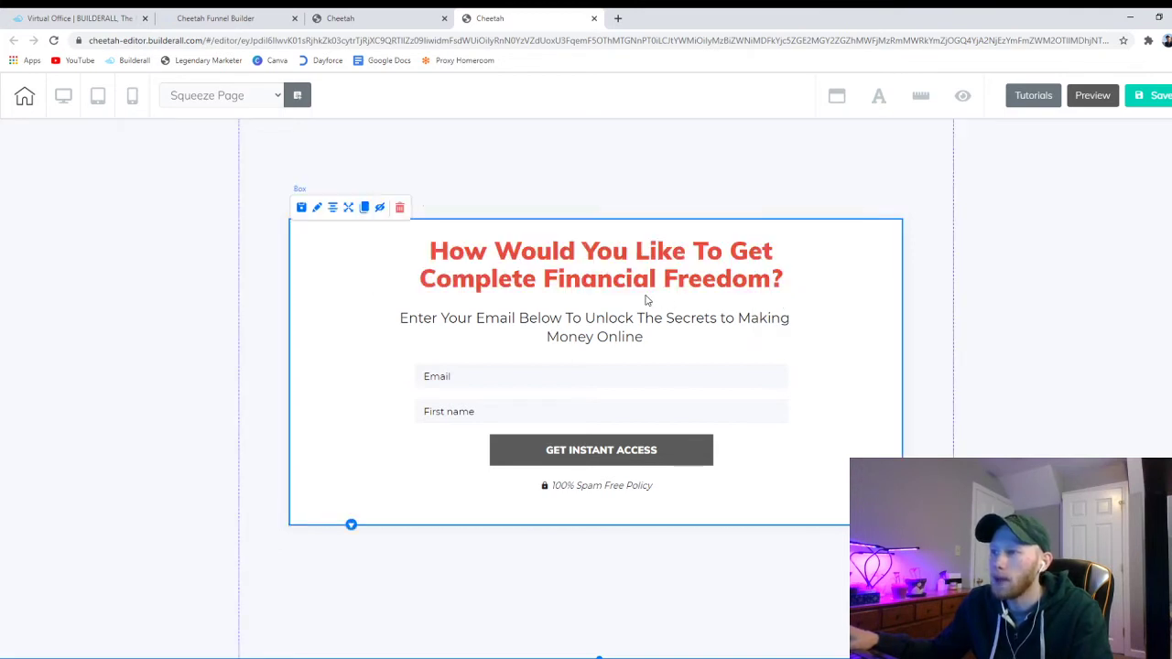
Give the GET INSTANT ACCESS button a red background and a light red hover colour
{"action": "left_click", "coordinate": [548, 423]}
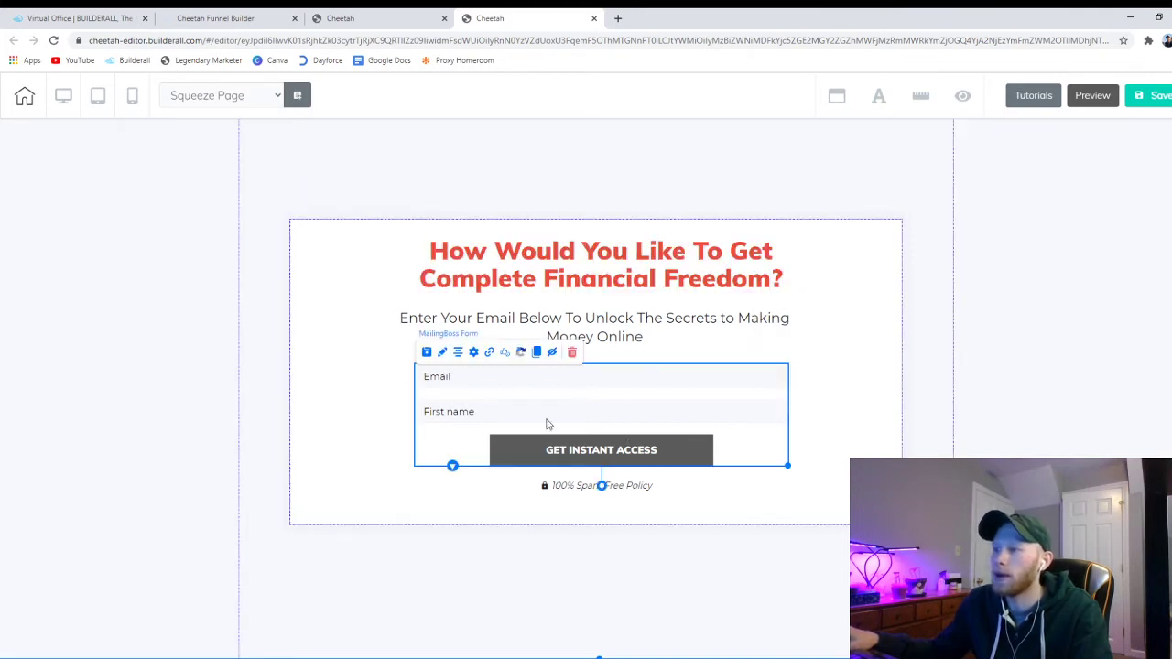
{"action": "left_click", "coordinate": [442, 355]}
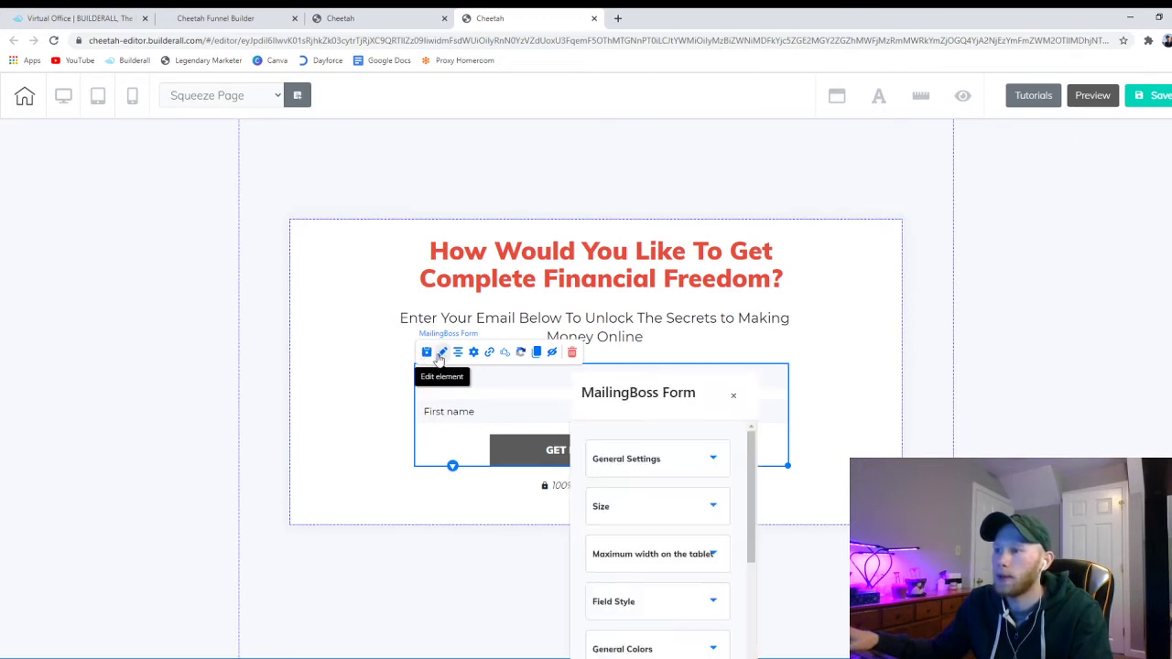
{"action": "left_click_drag", "start_coordinate": [666, 418], "coordinate": [962, 221]}
{"action": "left_click", "coordinate": [960, 446]}
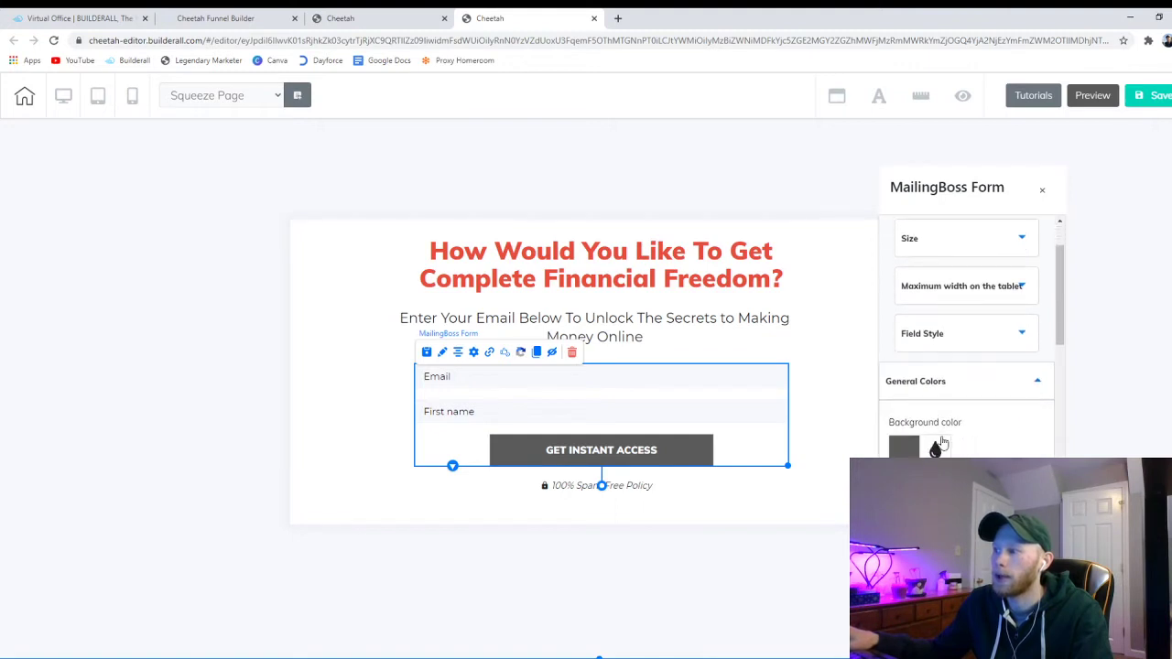
{"action": "left_click", "coordinate": [913, 450]}
{"action": "left_click", "coordinate": [1021, 363]}
{"action": "scroll", "coordinate": [1007, 317], "scroll_direction": "down", "scroll_amount": 4}
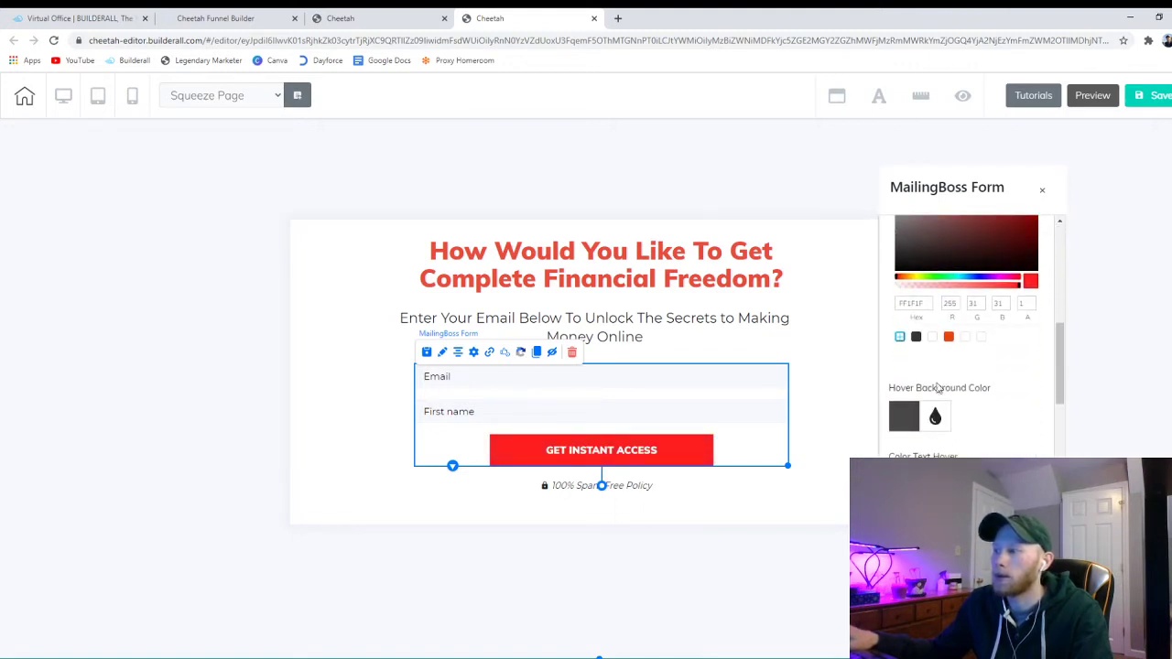
{"action": "left_click", "coordinate": [918, 420]}
{"action": "left_click", "coordinate": [976, 454]}
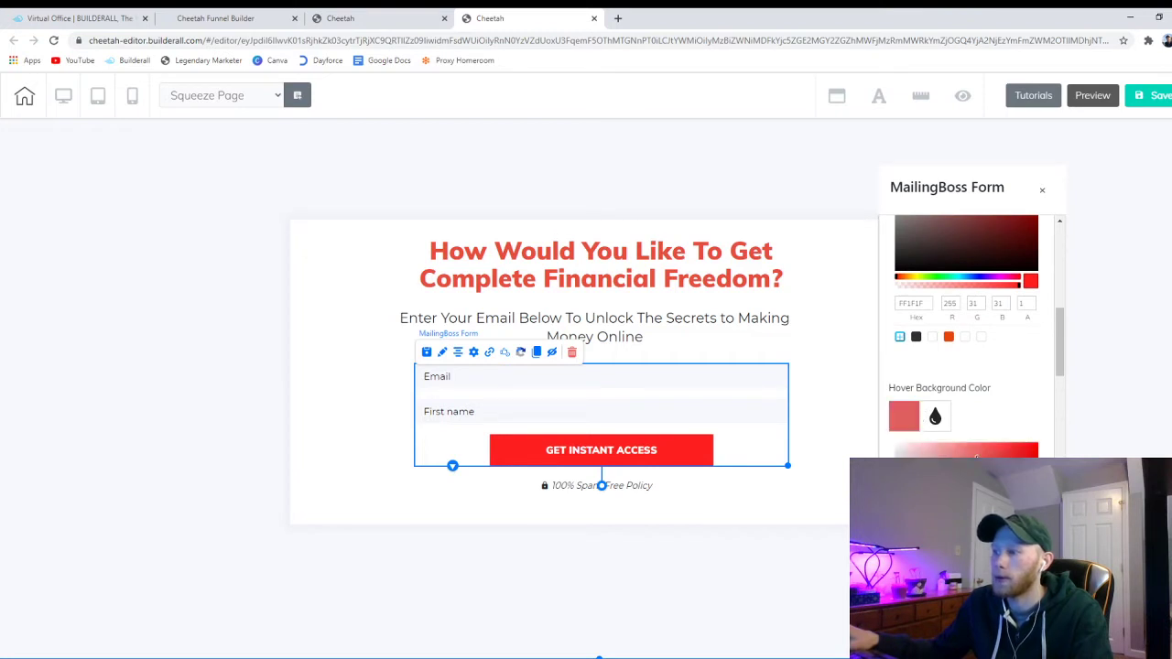
{"action": "left_click", "coordinate": [782, 499]}
Check the outer section container's settings without changing anything
{"action": "left_click", "coordinate": [785, 503]}
{"action": "left_click", "coordinate": [337, 190]}
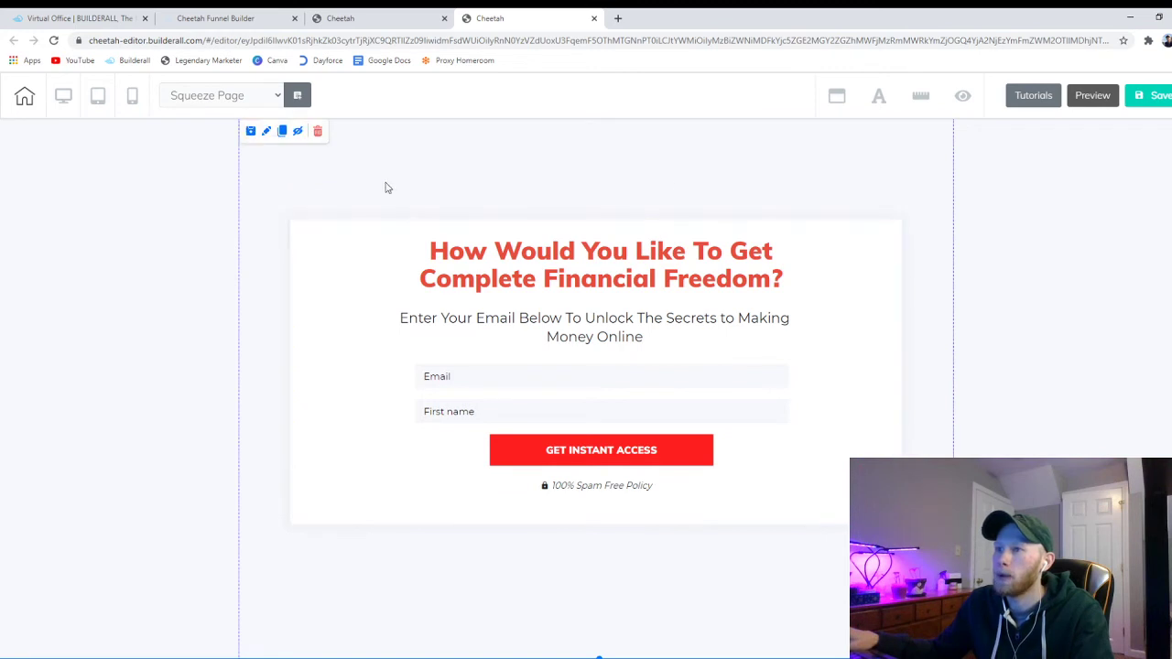
{"action": "left_click", "coordinate": [266, 131]}
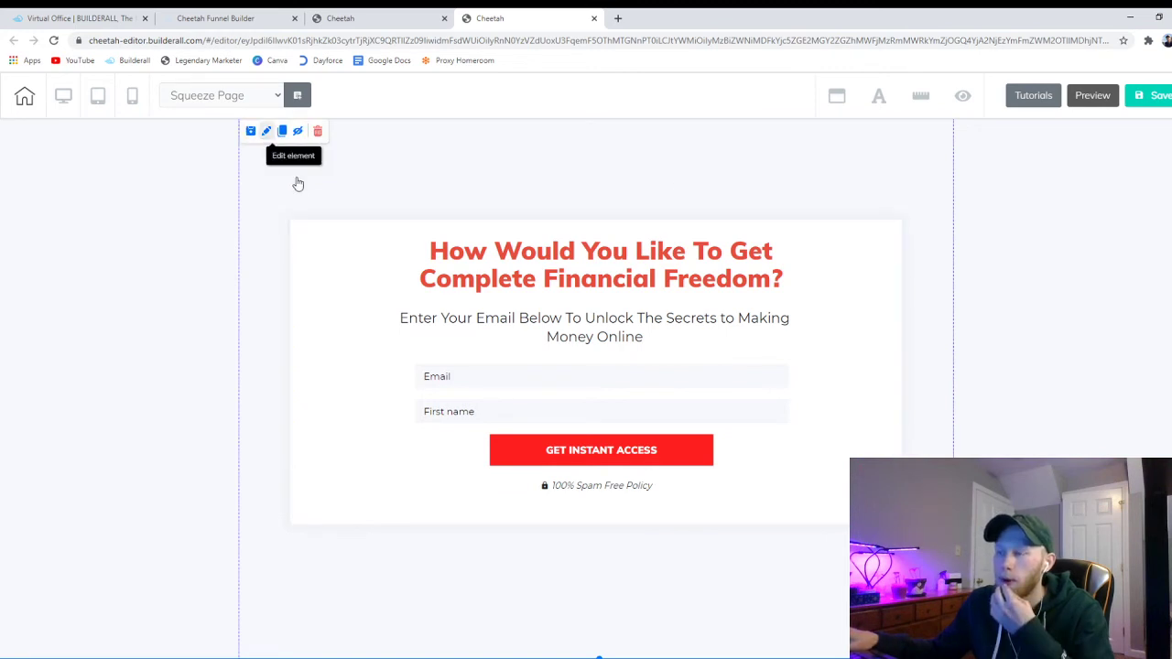
{"action": "scroll", "coordinate": [704, 348], "scroll_direction": "up", "scroll_amount": 6}
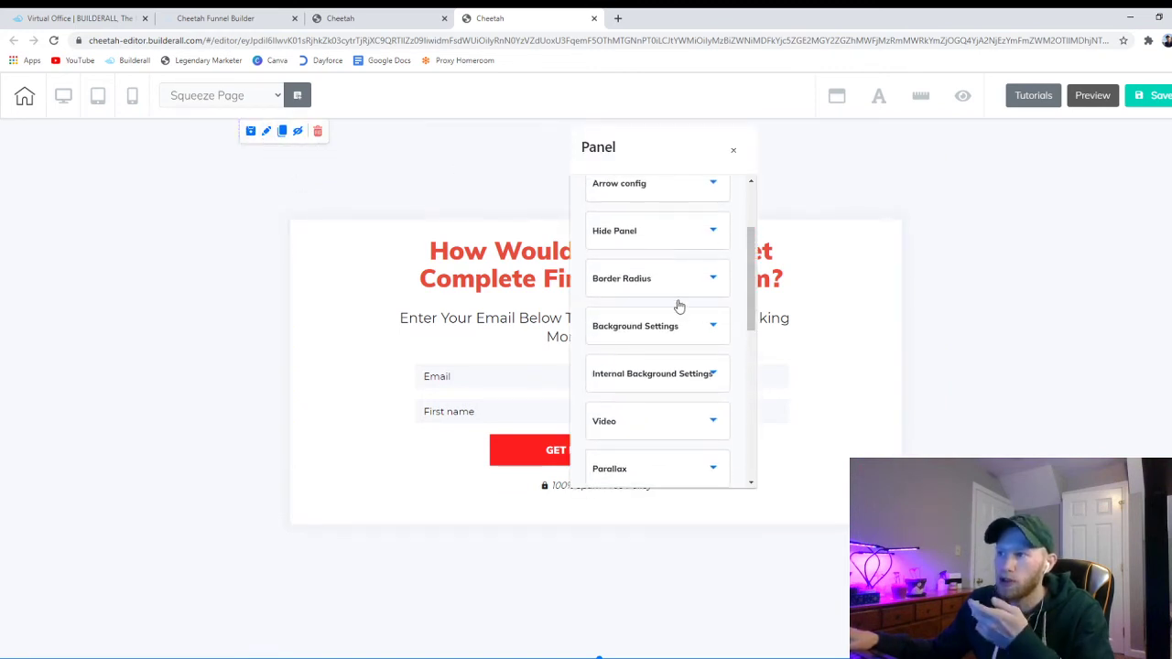
{"action": "left_click", "coordinate": [732, 152]}
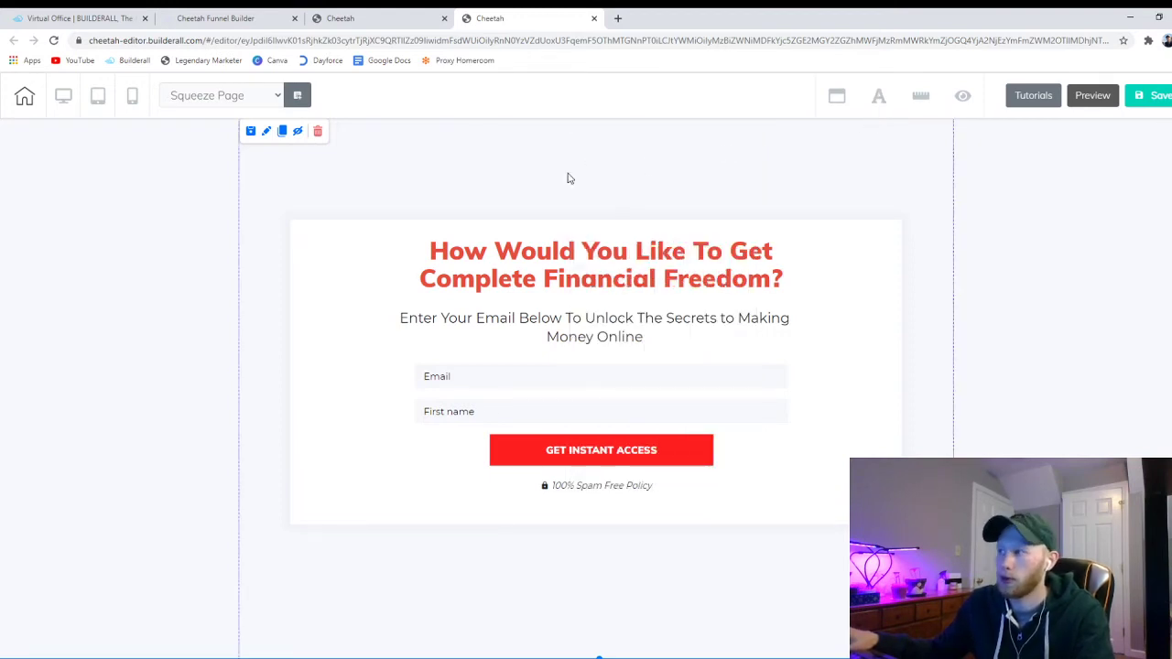
Preview the squeeze page, try the GET INSTANT ACCESS button, and view it in mobile and then desktop layout
{"action": "left_click", "coordinate": [1112, 102]}
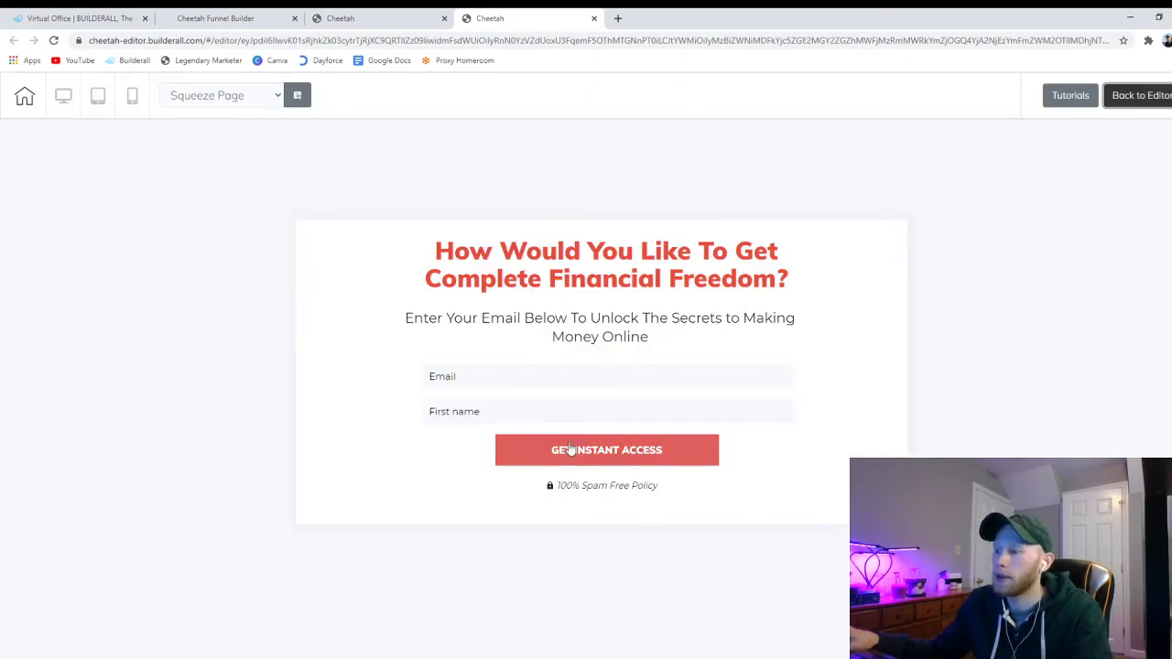
{"action": "left_click", "coordinate": [560, 457]}
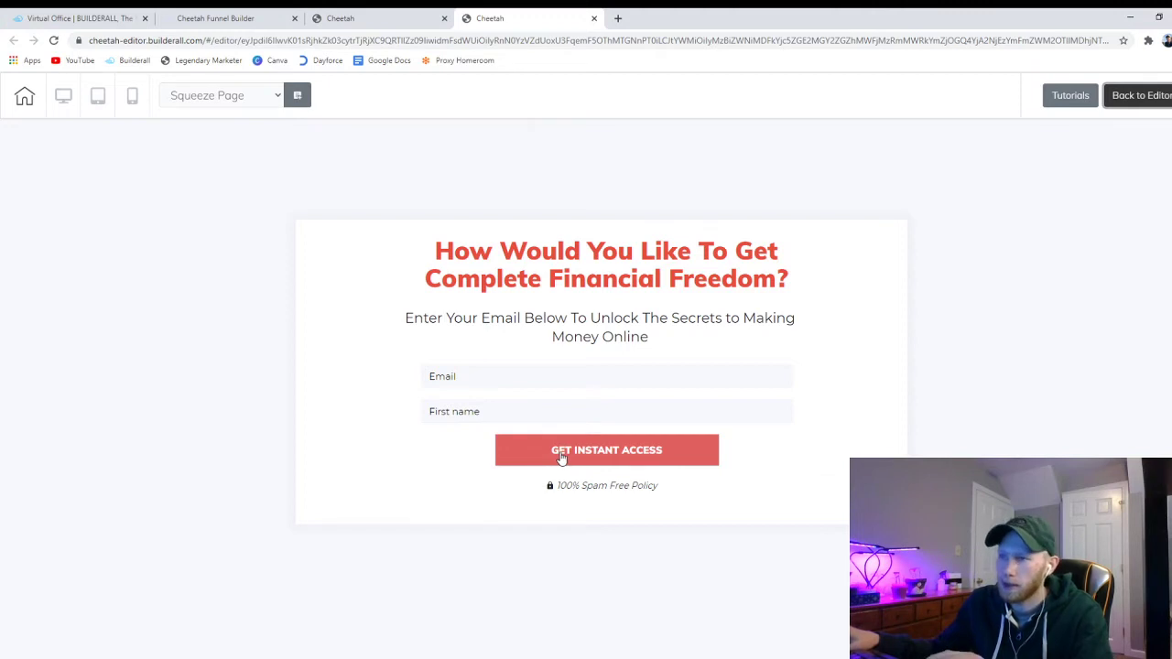
{"action": "left_click", "coordinate": [133, 96]}
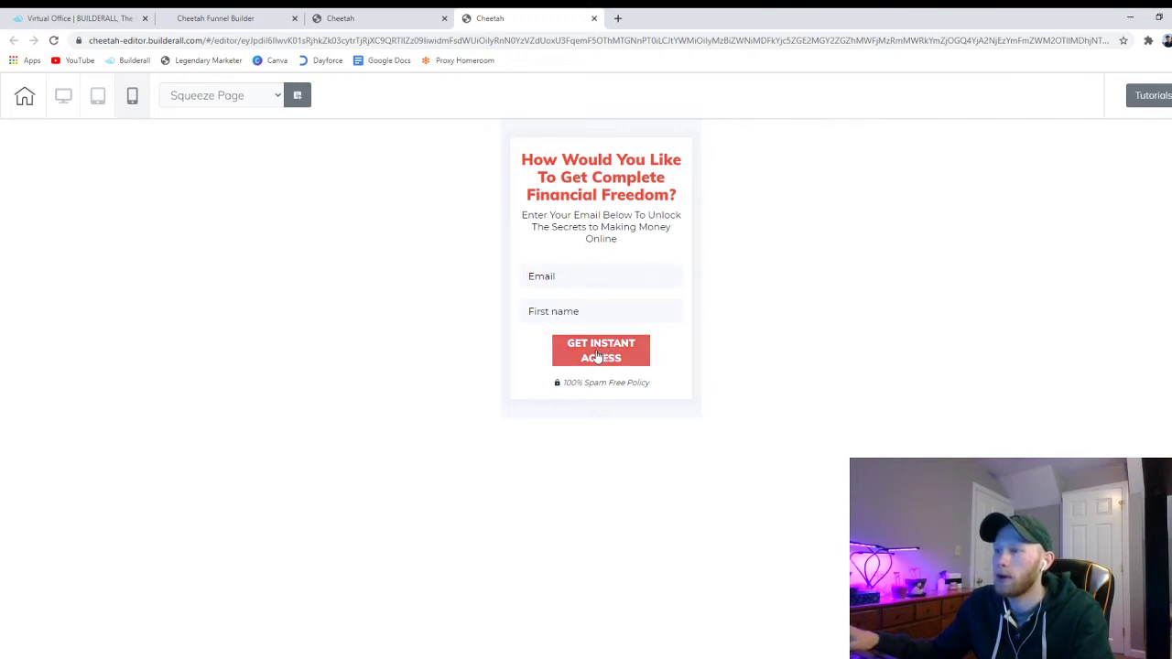
{"action": "left_click", "coordinate": [63, 96]}
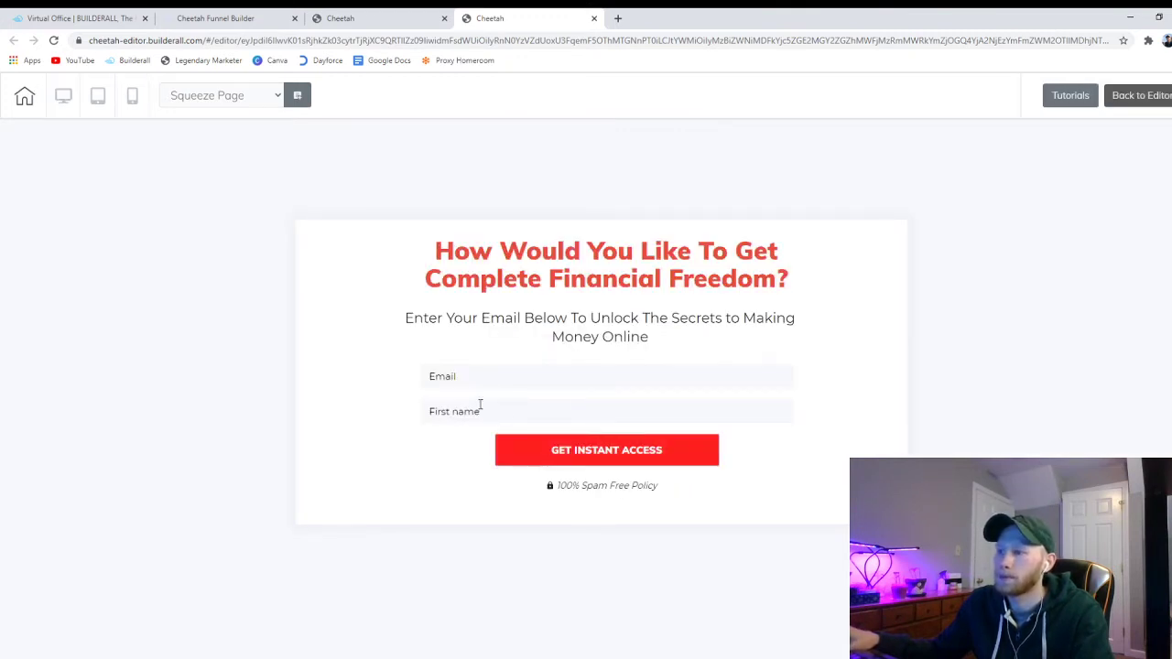
Return to the editor and open the opt-in form's settings panel
{"action": "left_click", "coordinate": [1150, 107]}
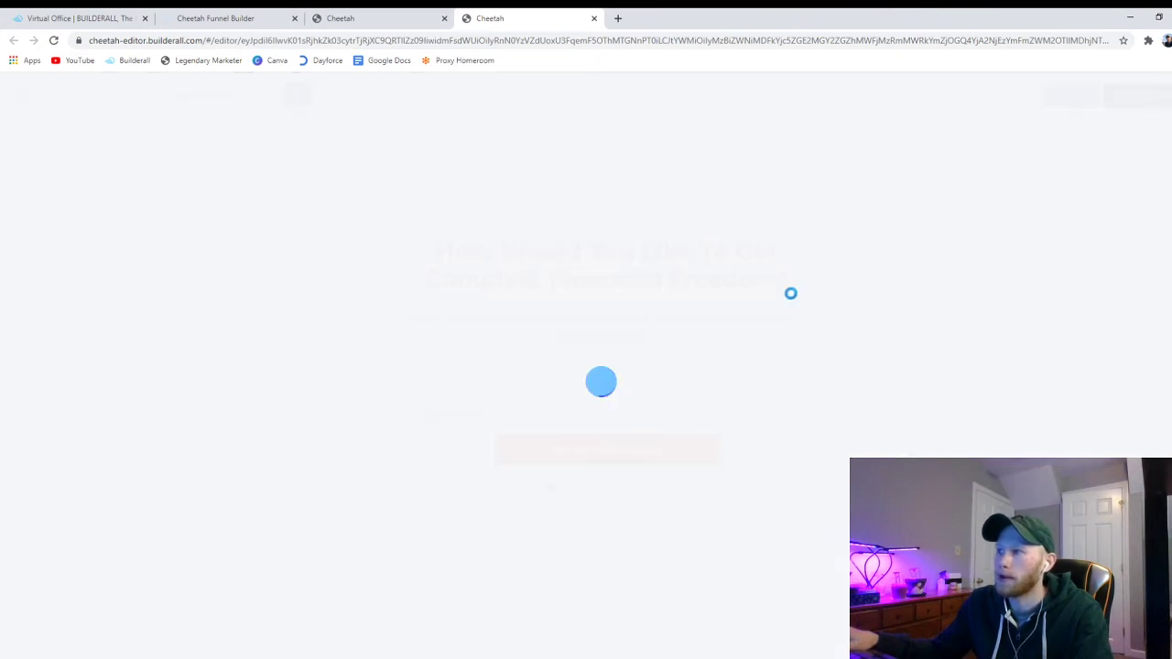
{"action": "left_click", "coordinate": [605, 406]}
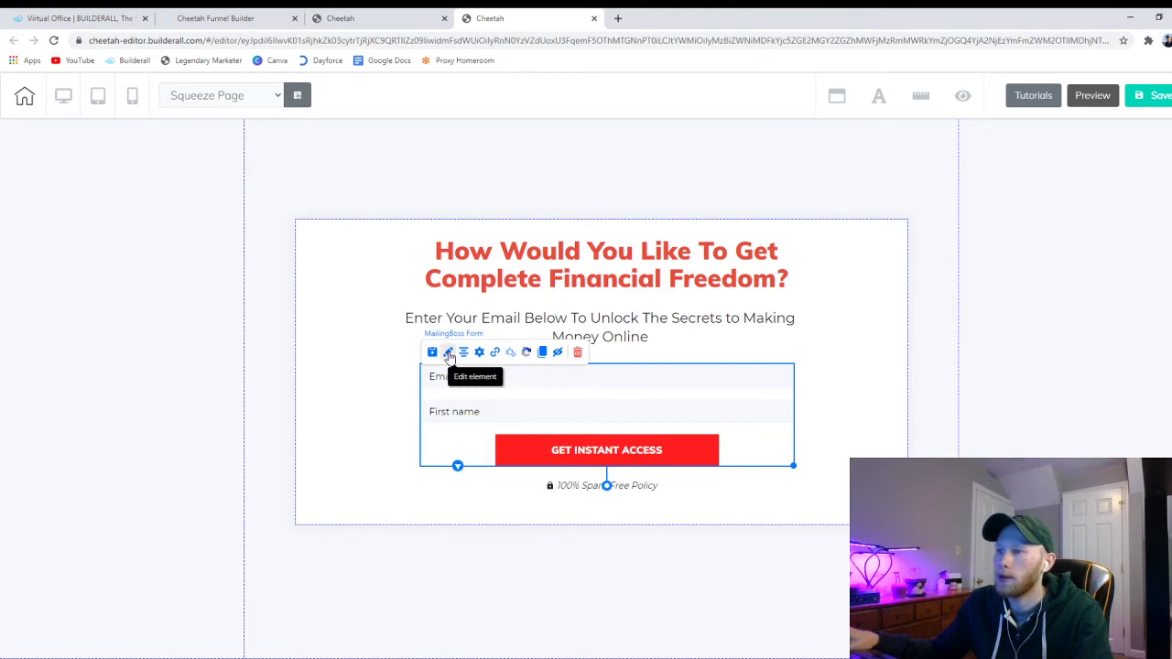
{"action": "double_click", "coordinate": [683, 437]}
{"action": "scroll", "coordinate": [688, 448], "scroll_direction": "down", "scroll_amount": 5}
{"action": "scroll", "coordinate": [695, 453], "scroll_direction": "down", "scroll_amount": 5}
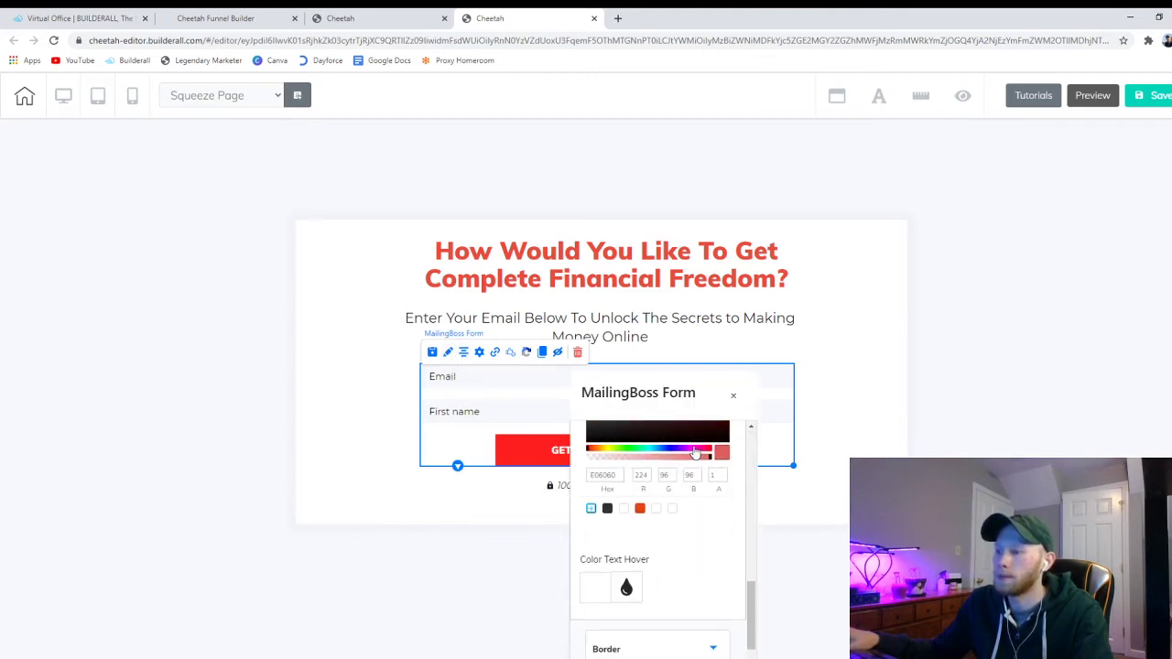
{"action": "scroll", "coordinate": [700, 430], "scroll_direction": "up", "scroll_amount": 2}
{"action": "left_click_drag", "start_coordinate": [705, 414], "coordinate": [994, 221]}
{"action": "scroll", "coordinate": [989, 393], "scroll_direction": "up", "scroll_amount": 6}
Set the GET INSTANT ACCESS button width to 89 under Size
{"action": "left_click", "coordinate": [966, 274]}
{"action": "left_click", "coordinate": [963, 273]}
{"action": "left_click", "coordinate": [950, 318]}
{"action": "left_click_drag", "start_coordinate": [936, 391], "coordinate": [956, 393]}
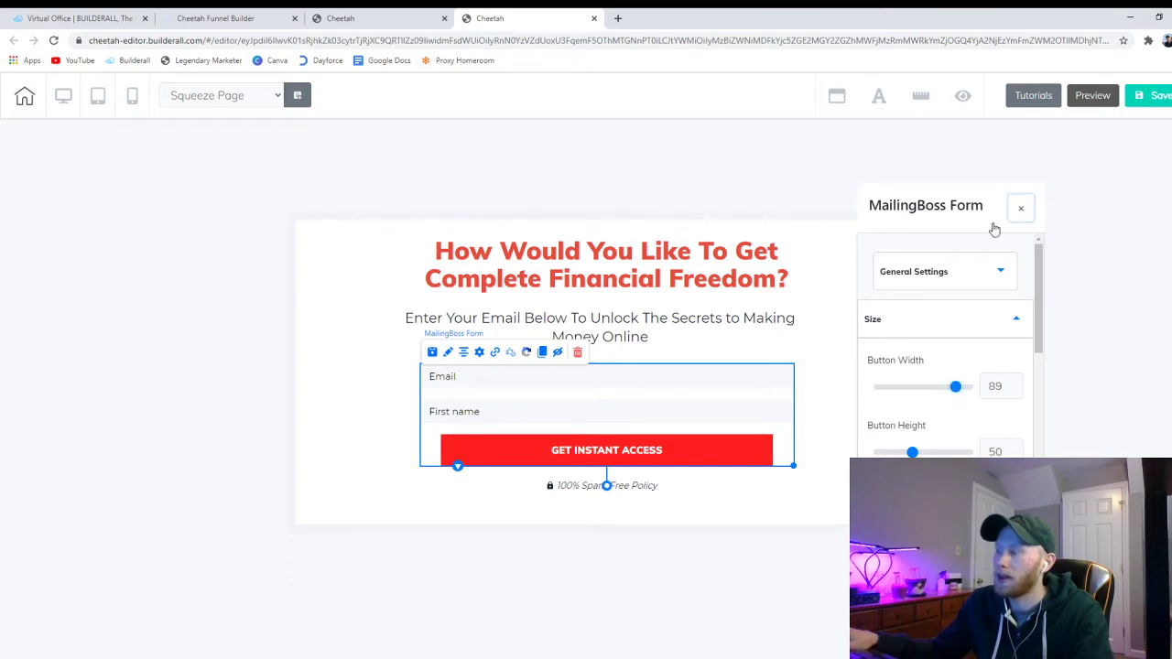
{"action": "left_click", "coordinate": [1020, 211]}
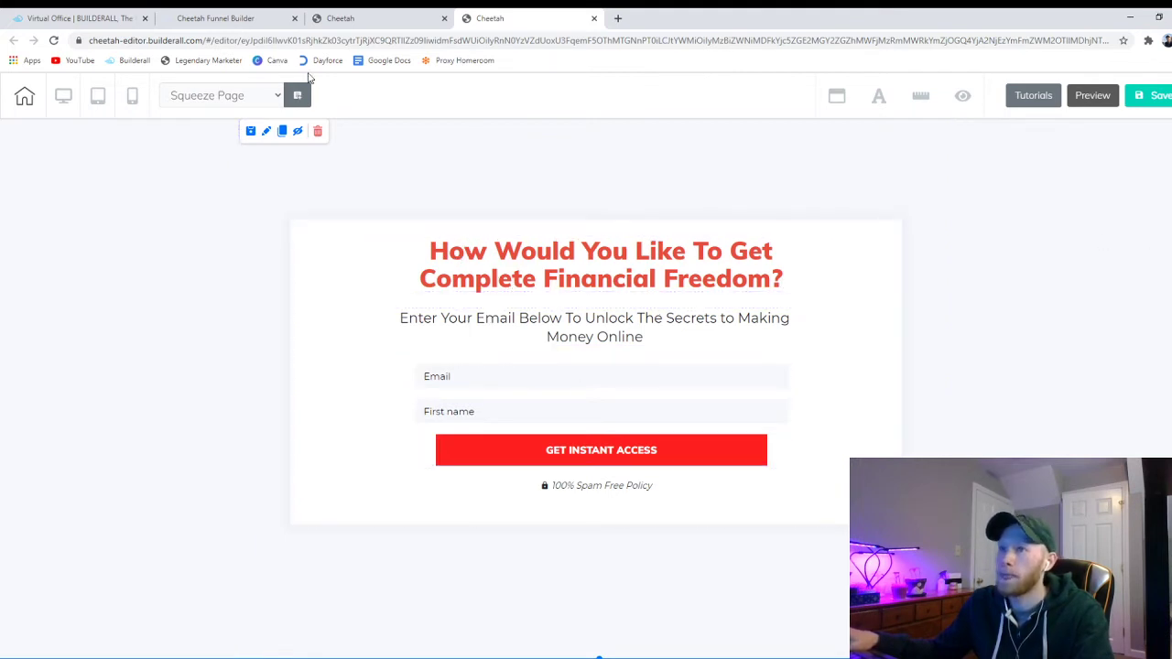
Switch to the Bridge Page, saving the squeeze page changes on exit
{"action": "left_click", "coordinate": [248, 139]}
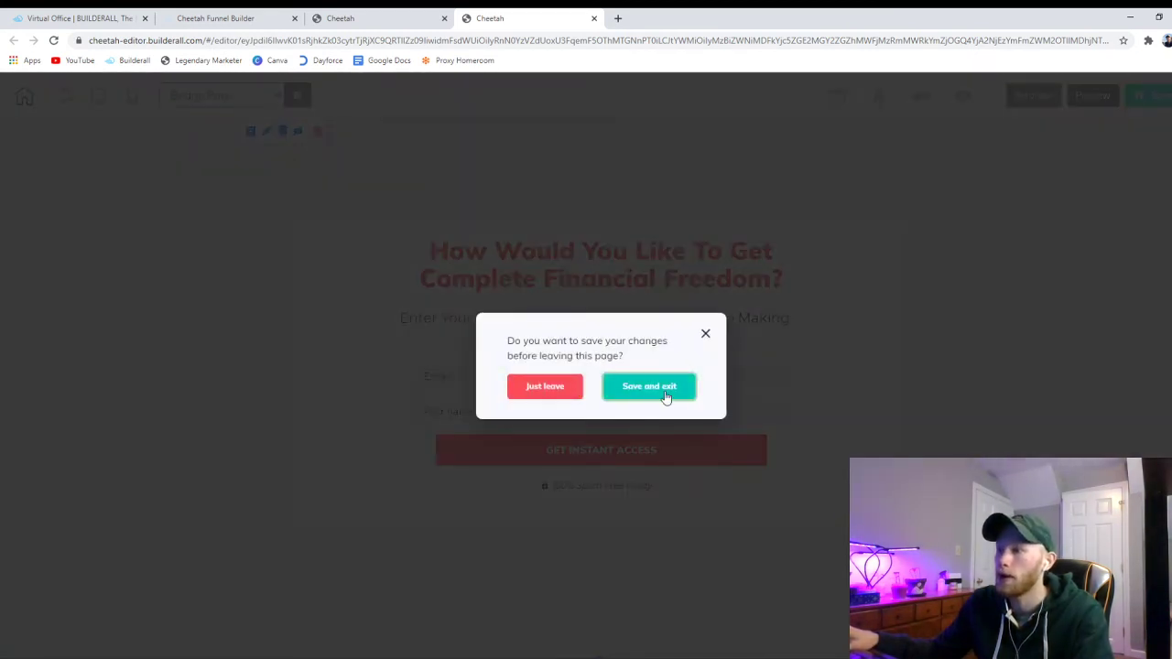
{"action": "left_click", "coordinate": [682, 394]}
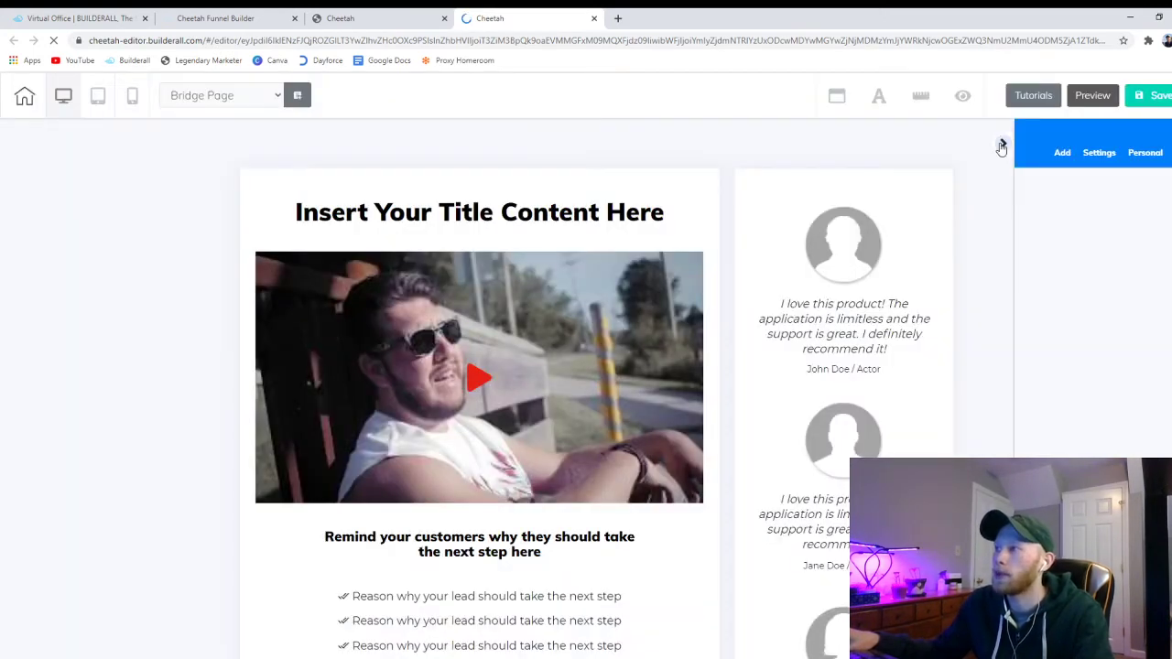
Delete the testimonial column from the Bridge Page
{"action": "left_click", "coordinate": [1002, 146]}
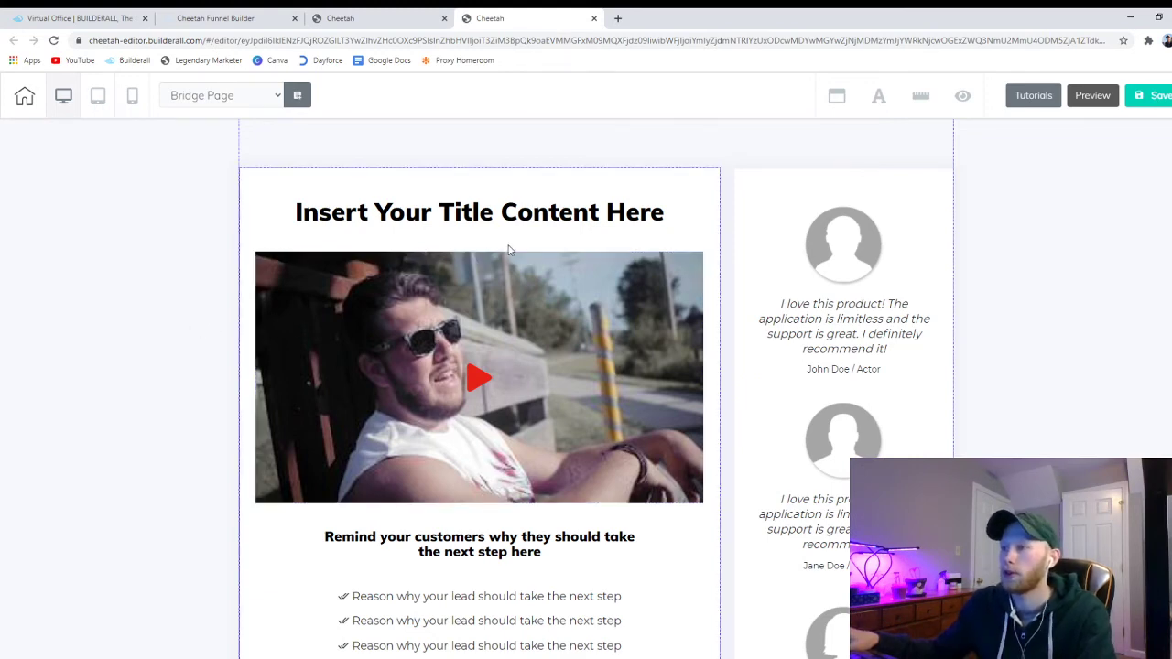
{"action": "left_click", "coordinate": [787, 268]}
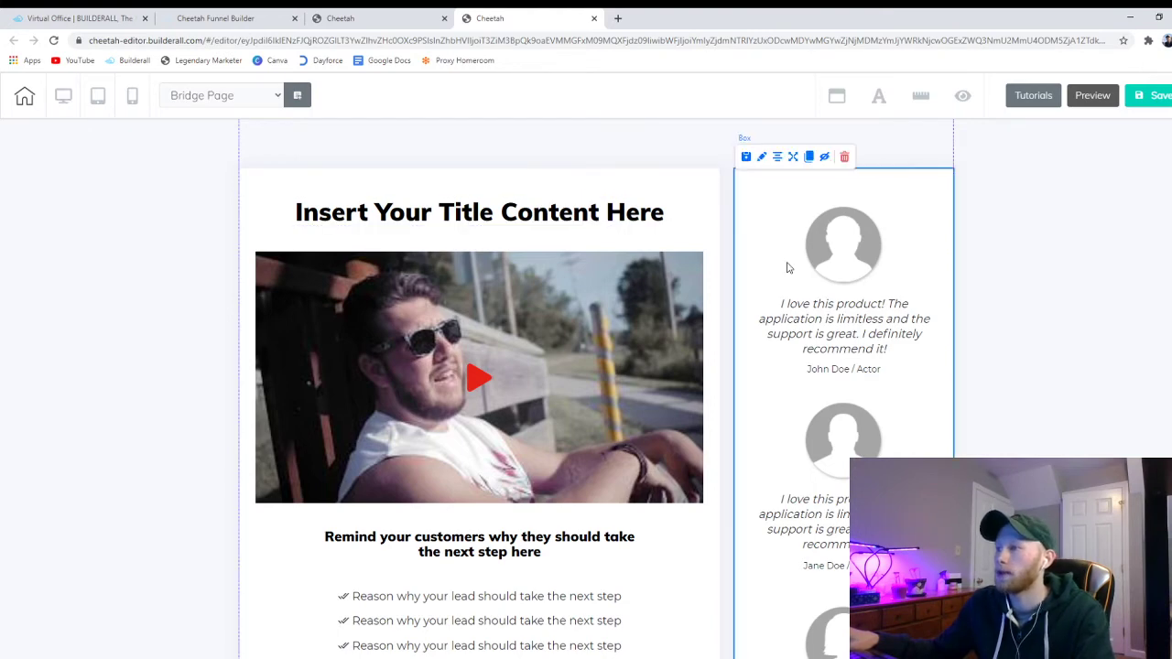
{"action": "left_click", "coordinate": [844, 158]}
{"action": "left_click", "coordinate": [696, 404]}
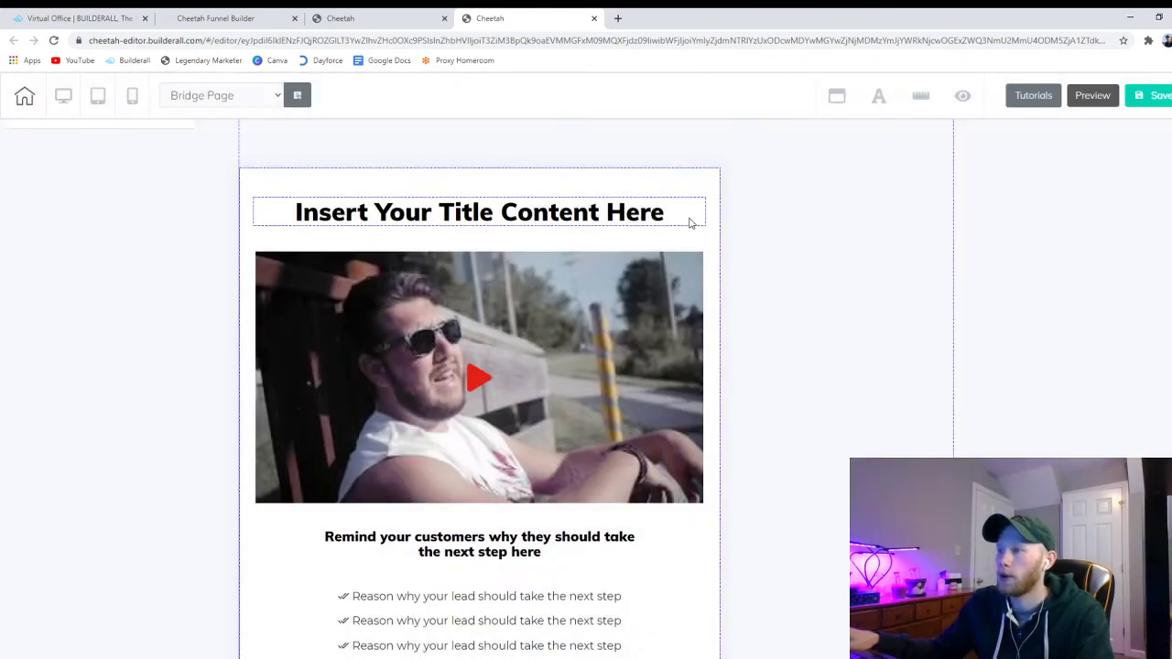
Centre the main content box on the page
{"action": "left_click", "coordinate": [693, 211]}
{"action": "left_click", "coordinate": [693, 190]}
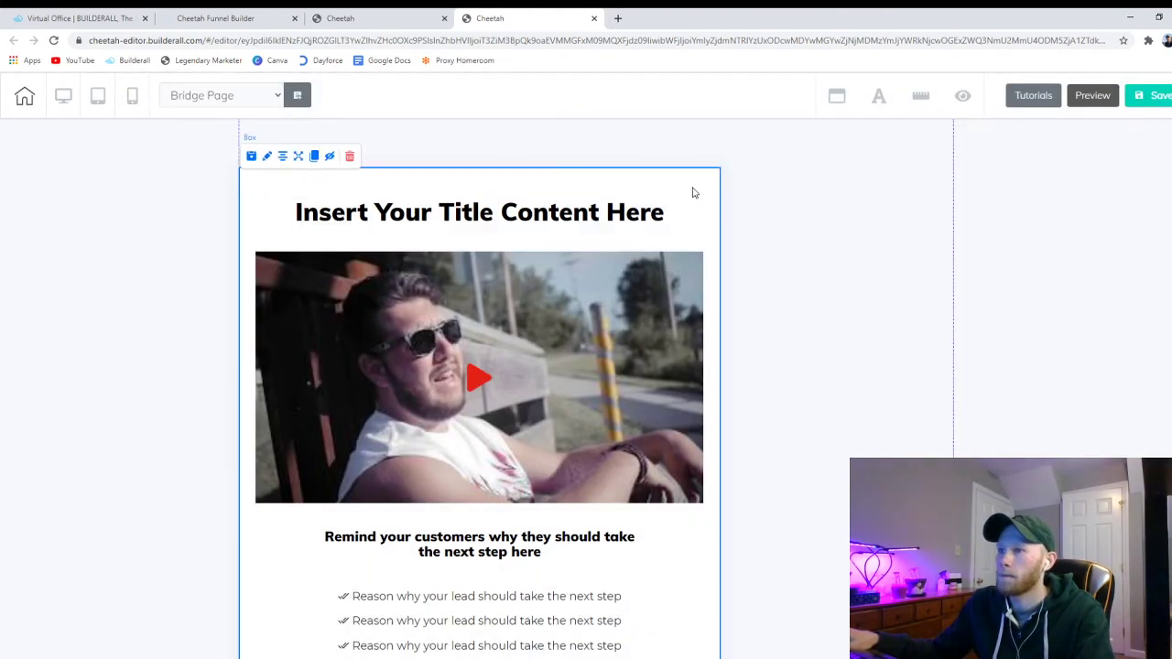
{"action": "left_click", "coordinate": [284, 158]}
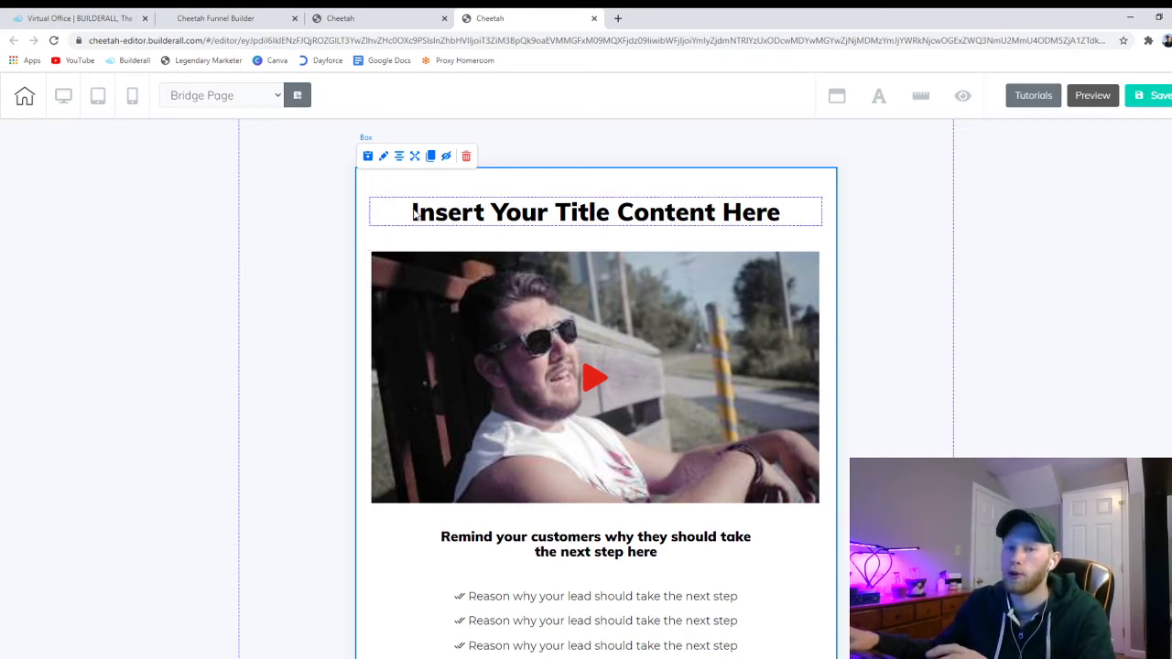
Replace the placeholder title with 'Watch The Video Then Click The Link Below'
{"action": "left_click", "coordinate": [566, 223]}
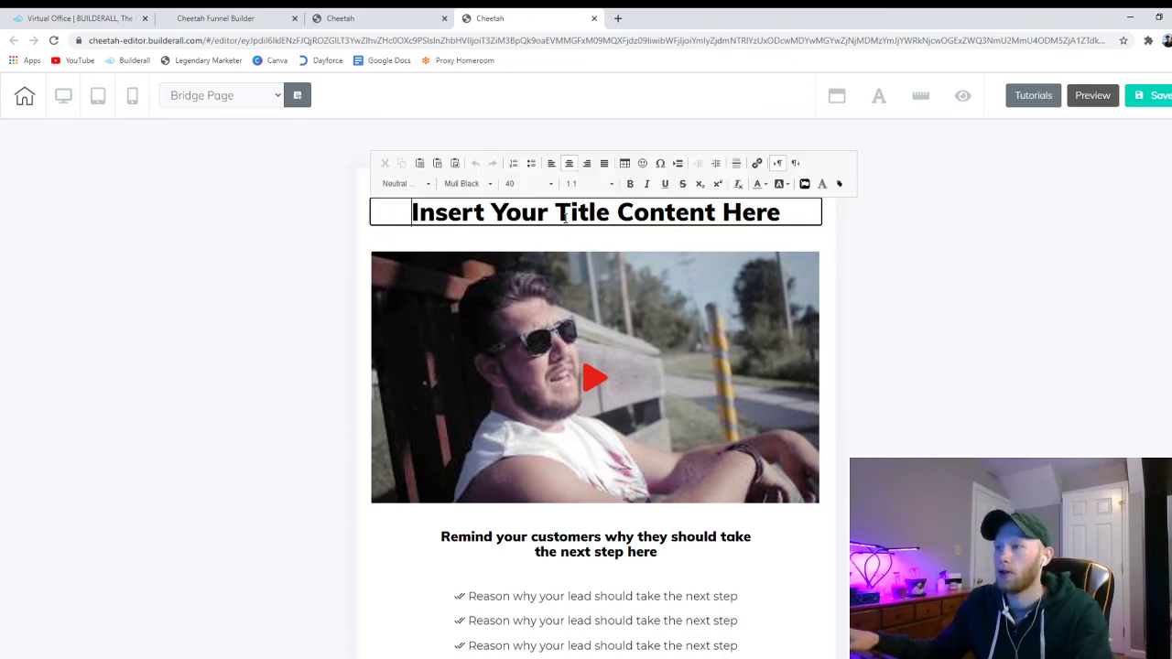
{"action": "key", "text": "ctrl+a"}
{"action": "type", "text": "Wat"}
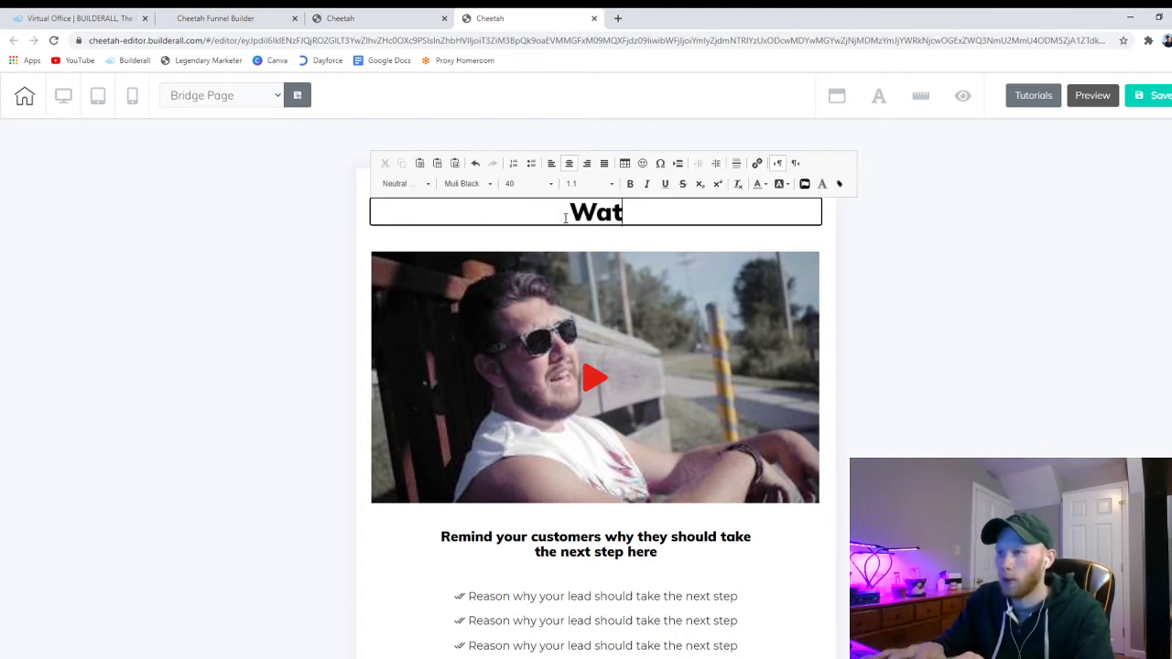
{"action": "type", "text": "ch The Video Th"}
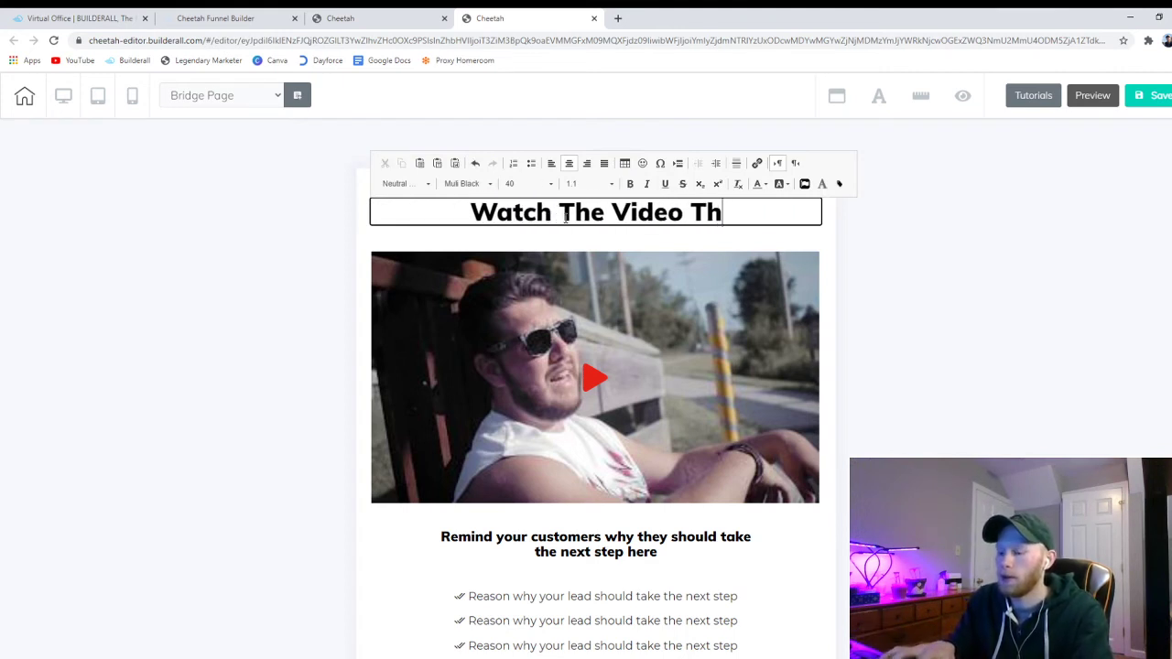
{"action": "type", "text": "en Click The Li"}
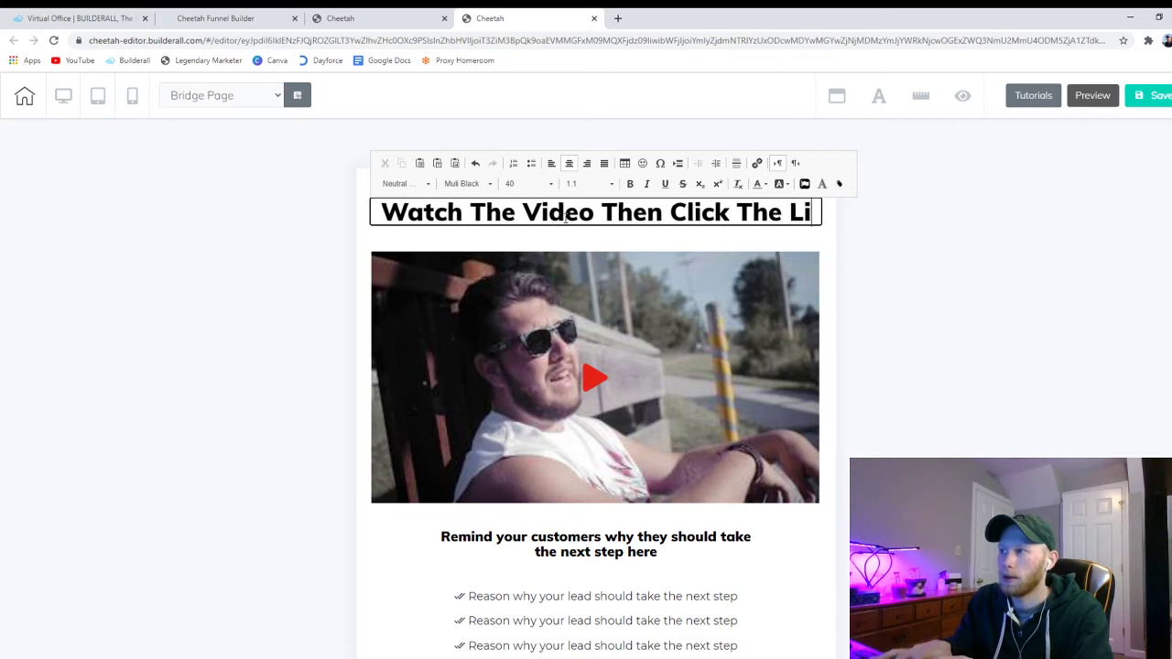
{"action": "type", "text": "nk Beliow"}
{"action": "key", "text": "BackSpace"}
{"action": "key", "text": "BackSpace"}
{"action": "key", "text": "BackSpace"}
{"action": "type", "text": "ow"}
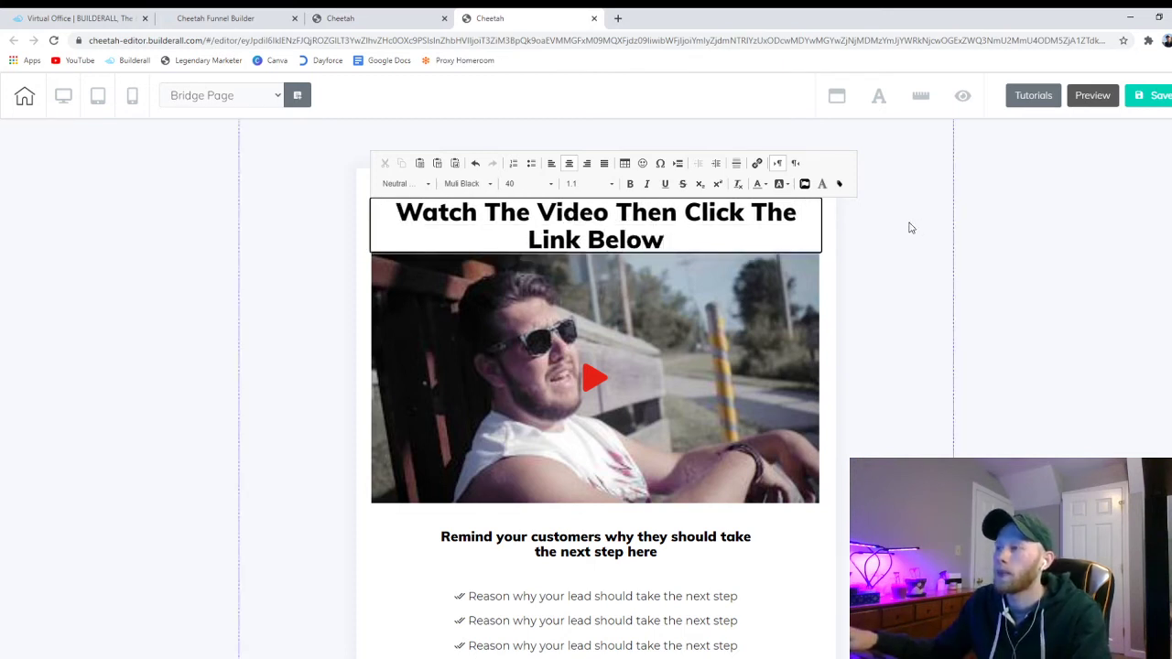
Set the new title's font size to 33 so it fits on one line
{"action": "triple_click", "coordinate": [582, 229]}
{"action": "left_click", "coordinate": [546, 188]}
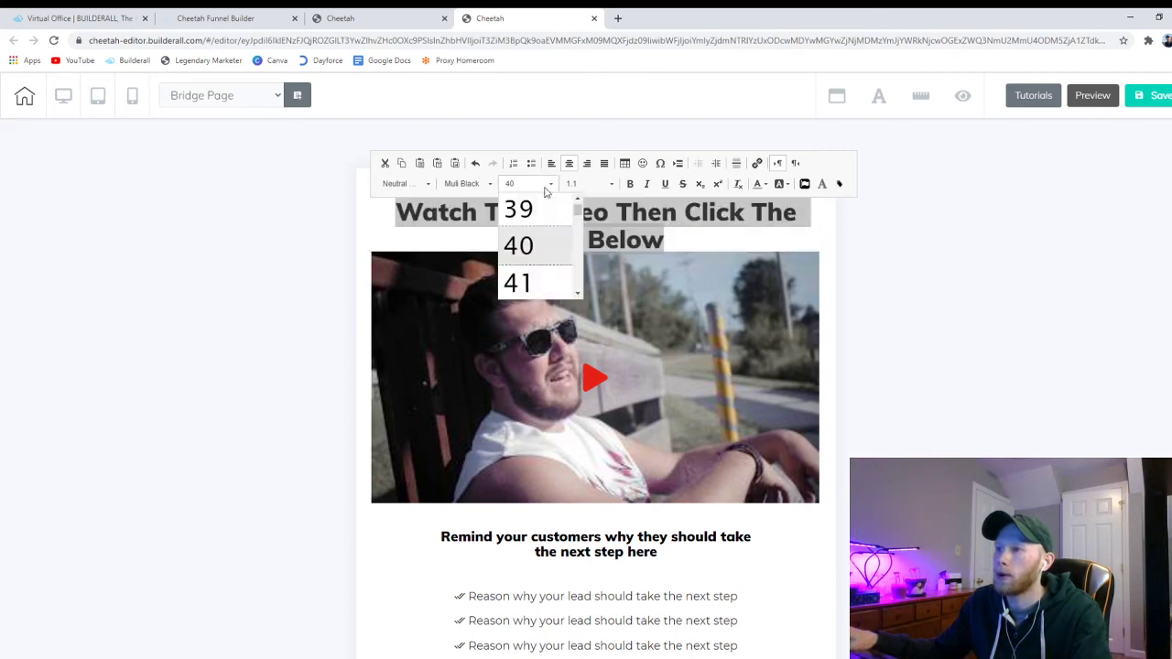
{"action": "scroll", "coordinate": [549, 225], "scroll_direction": "up", "scroll_amount": 2}
{"action": "left_click", "coordinate": [551, 225]}
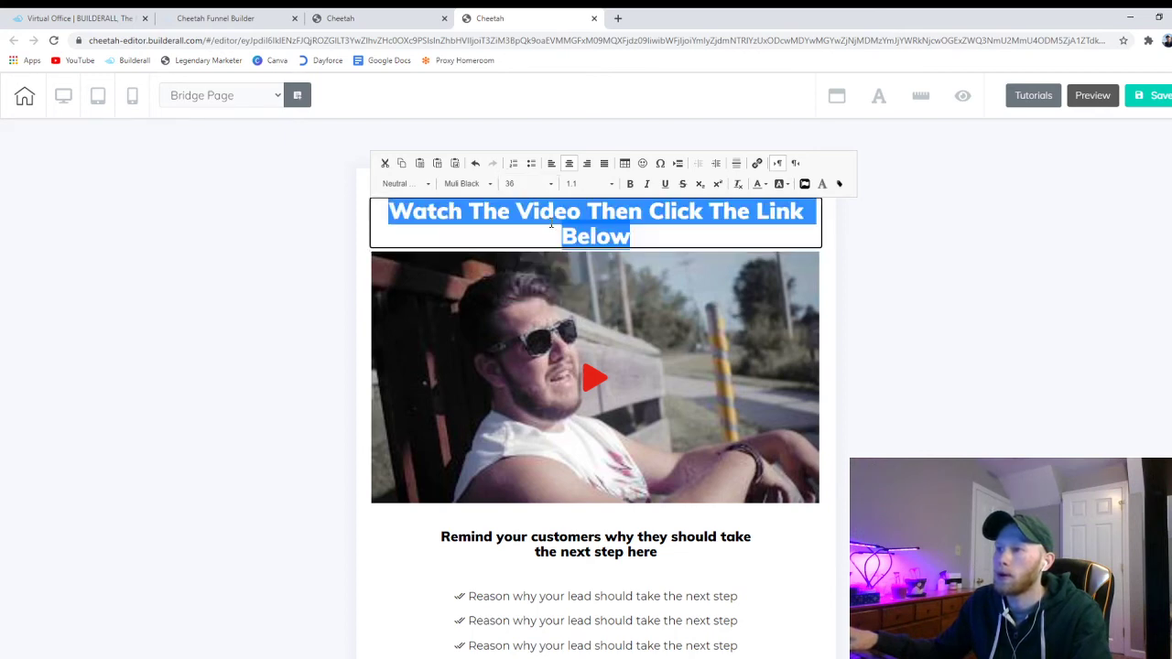
{"action": "left_click", "coordinate": [531, 183]}
{"action": "scroll", "coordinate": [541, 247], "scroll_direction": "up", "scroll_amount": 3}
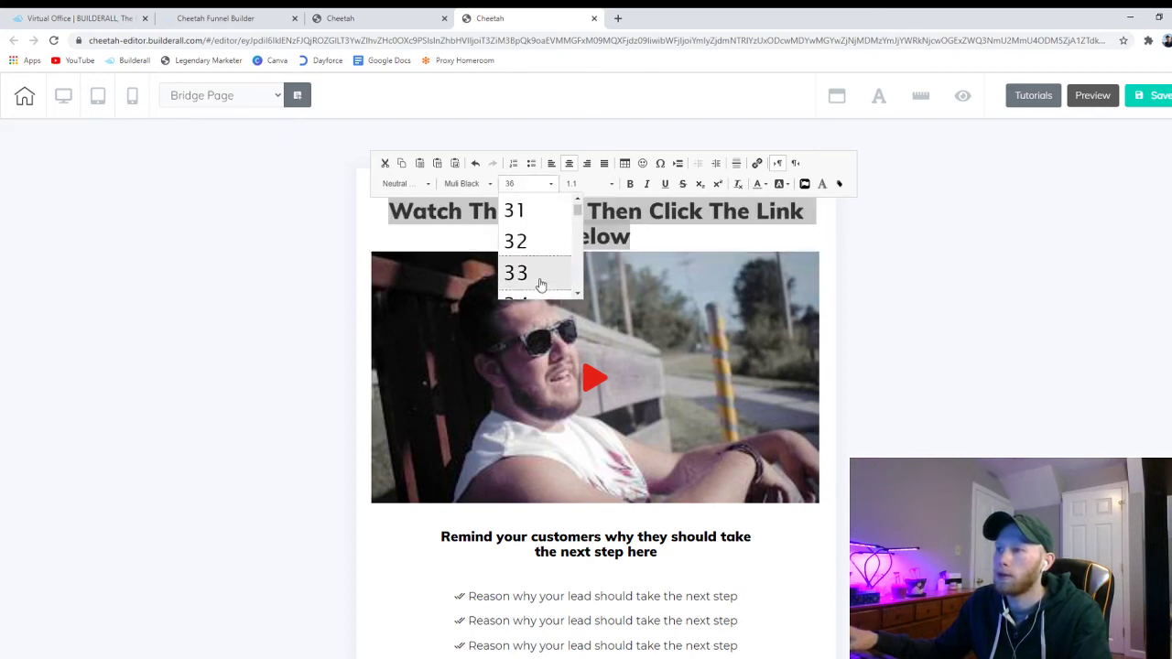
{"action": "left_click", "coordinate": [540, 275]}
{"action": "left_click", "coordinate": [1025, 257]}
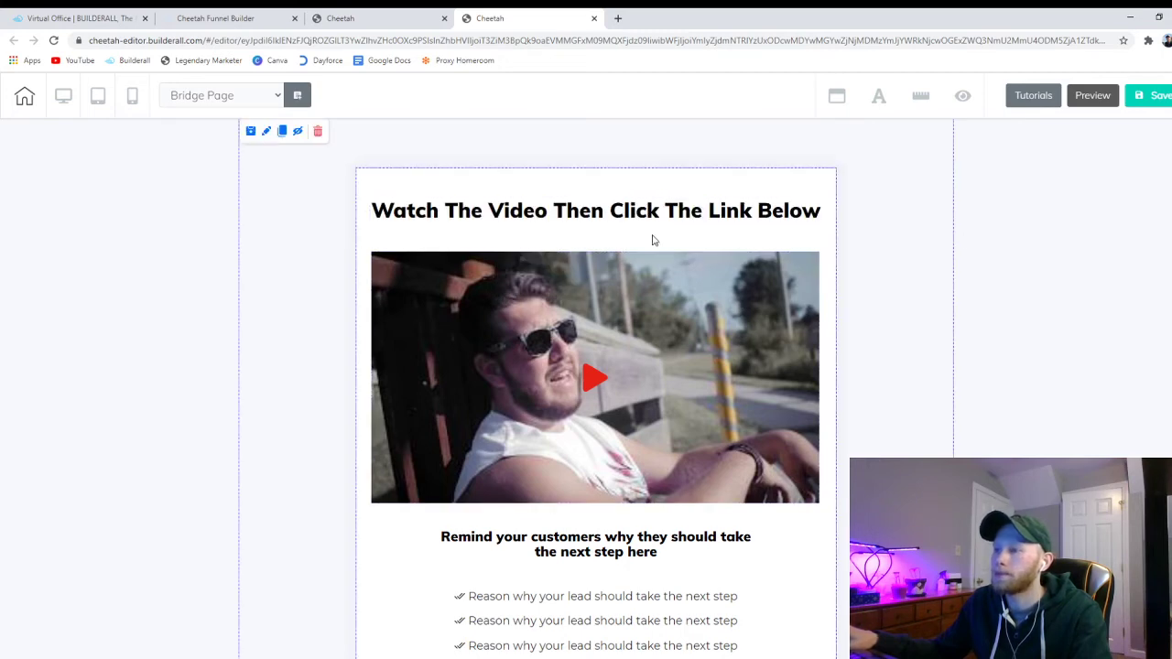
Show the YouTube video's general settings, with its video link and start/finish times at 0
{"action": "left_click", "coordinate": [655, 327]}
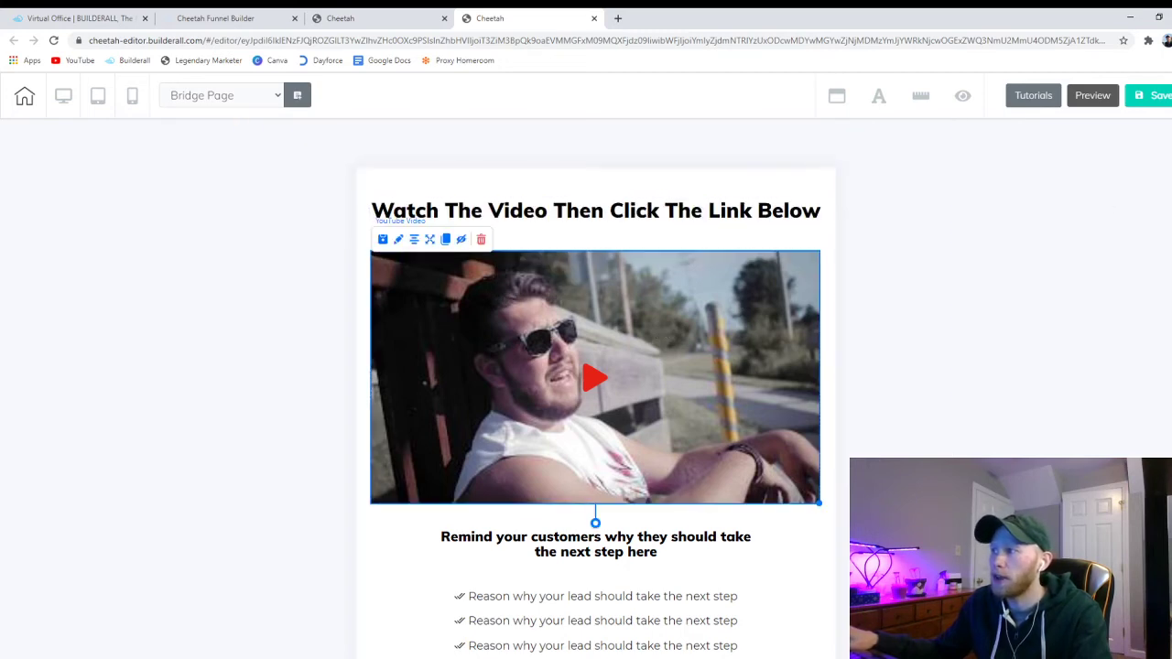
{"action": "left_click", "coordinate": [1167, 209]}
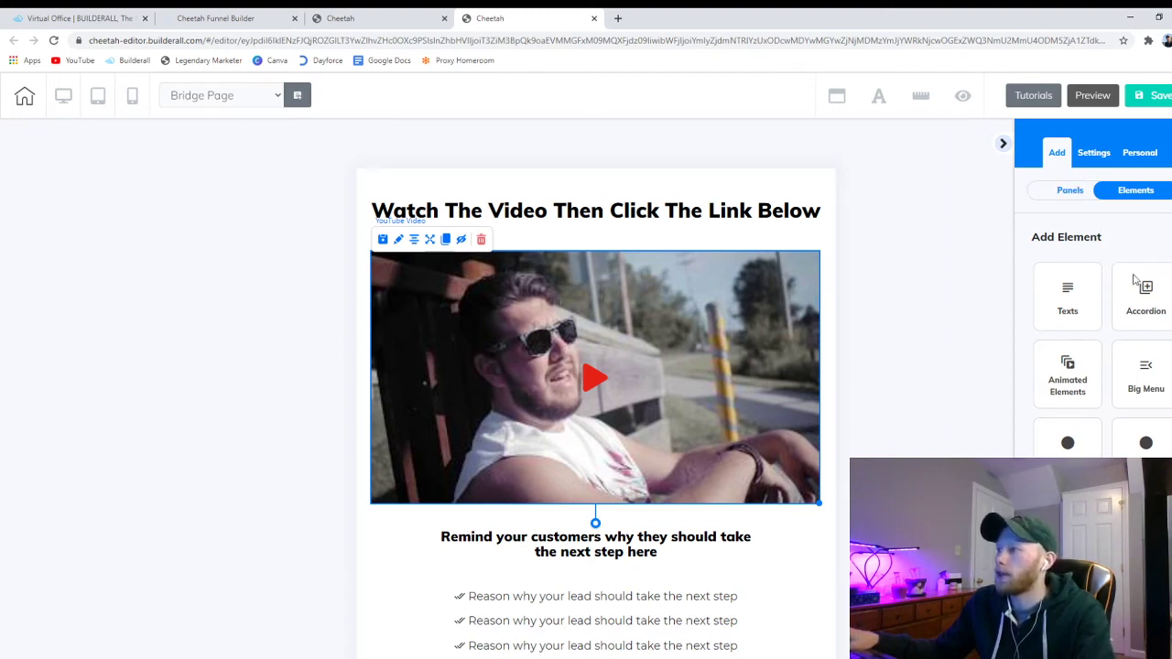
{"action": "scroll", "coordinate": [1117, 293], "scroll_direction": "down", "scroll_amount": 3}
{"action": "scroll", "coordinate": [1118, 293], "scroll_direction": "up", "scroll_amount": 3}
{"action": "left_click", "coordinate": [1086, 154]}
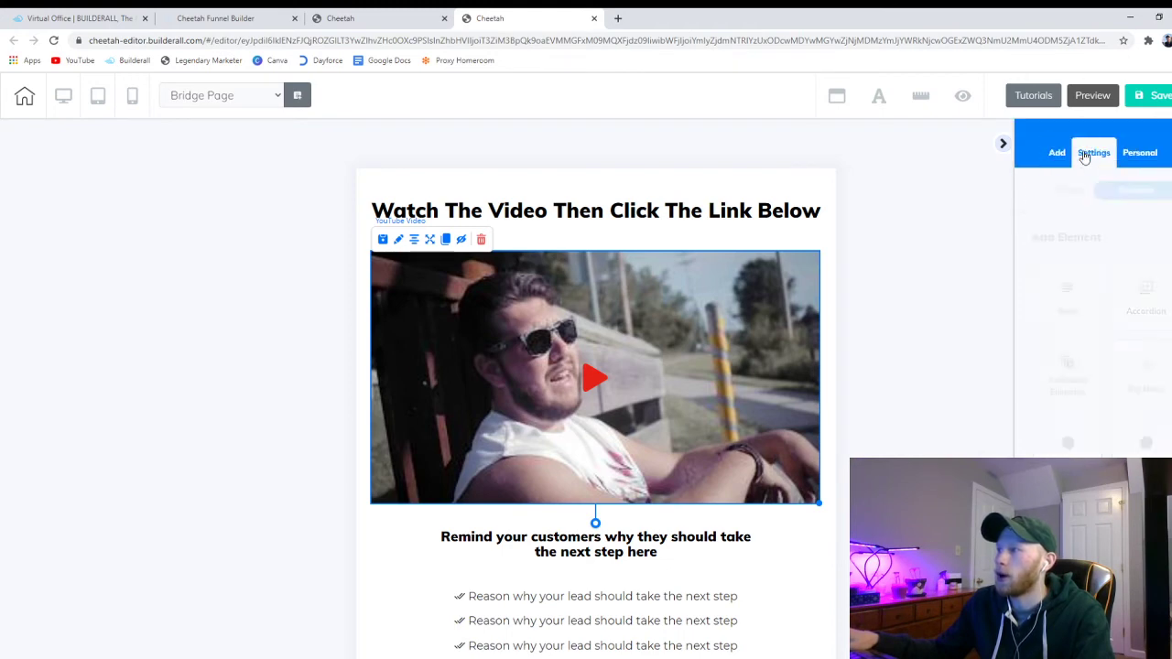
{"action": "left_click", "coordinate": [399, 241]}
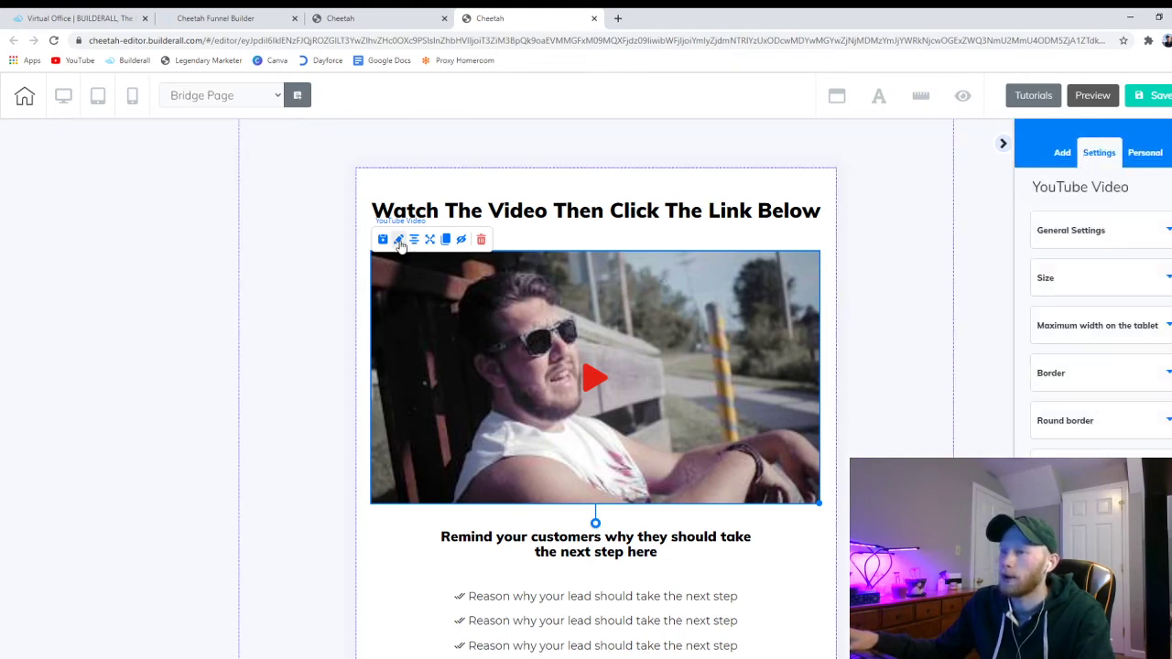
{"action": "left_click", "coordinate": [1109, 236]}
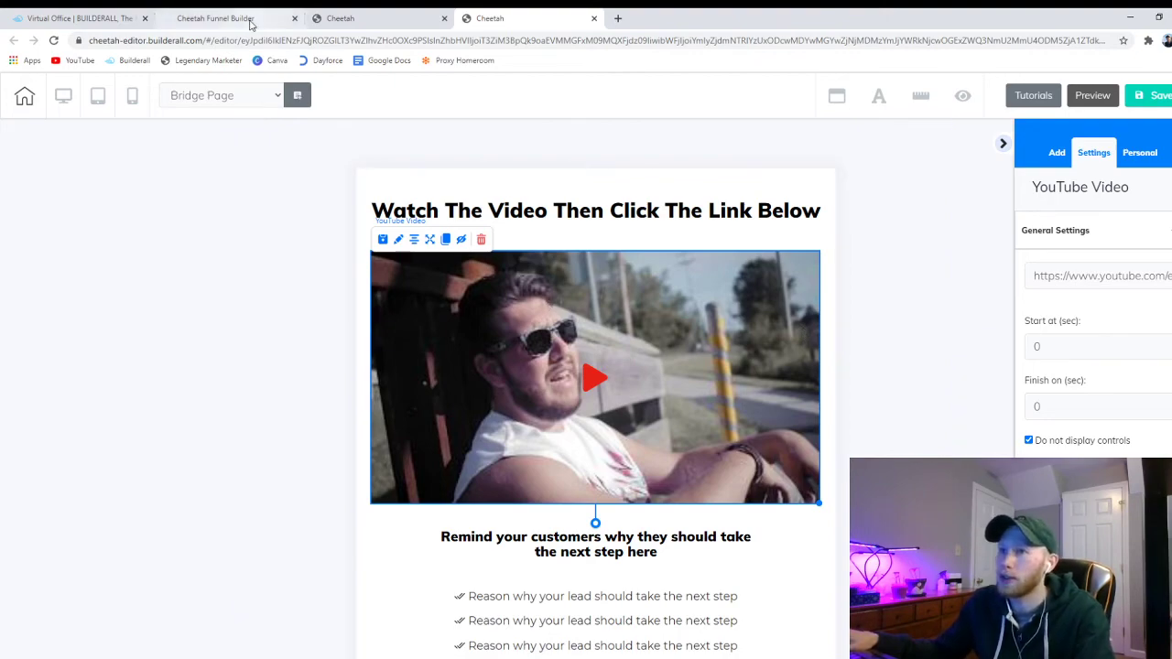
Browse the Builderall Office app dashboard, then return to the site's Squeeze Page and Bridge Page list
{"action": "left_click", "coordinate": [120, 18]}
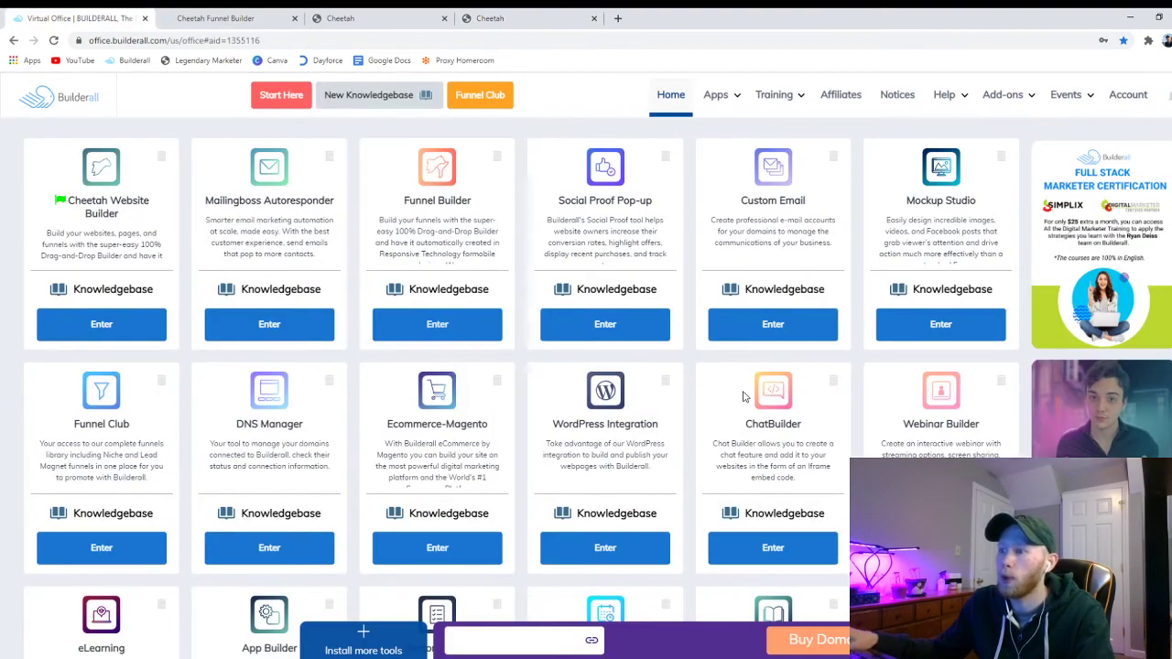
{"action": "scroll", "coordinate": [743, 395], "scroll_direction": "down", "scroll_amount": 6}
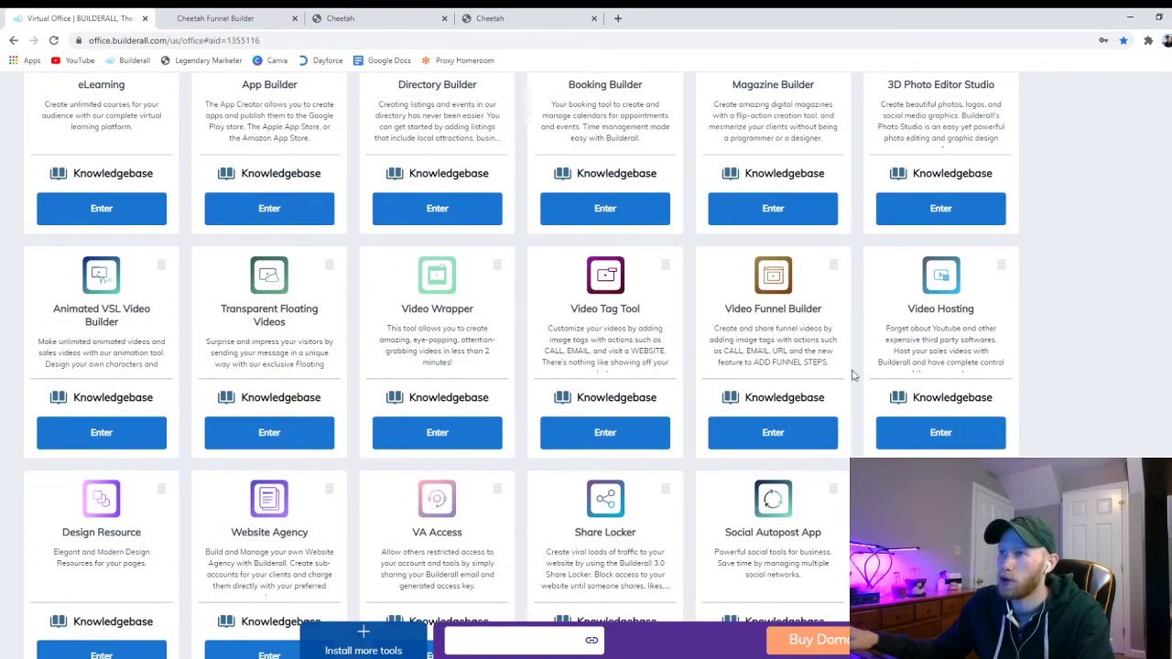
{"action": "left_click", "coordinate": [240, 17]}
{"action": "left_click", "coordinate": [316, 17]}
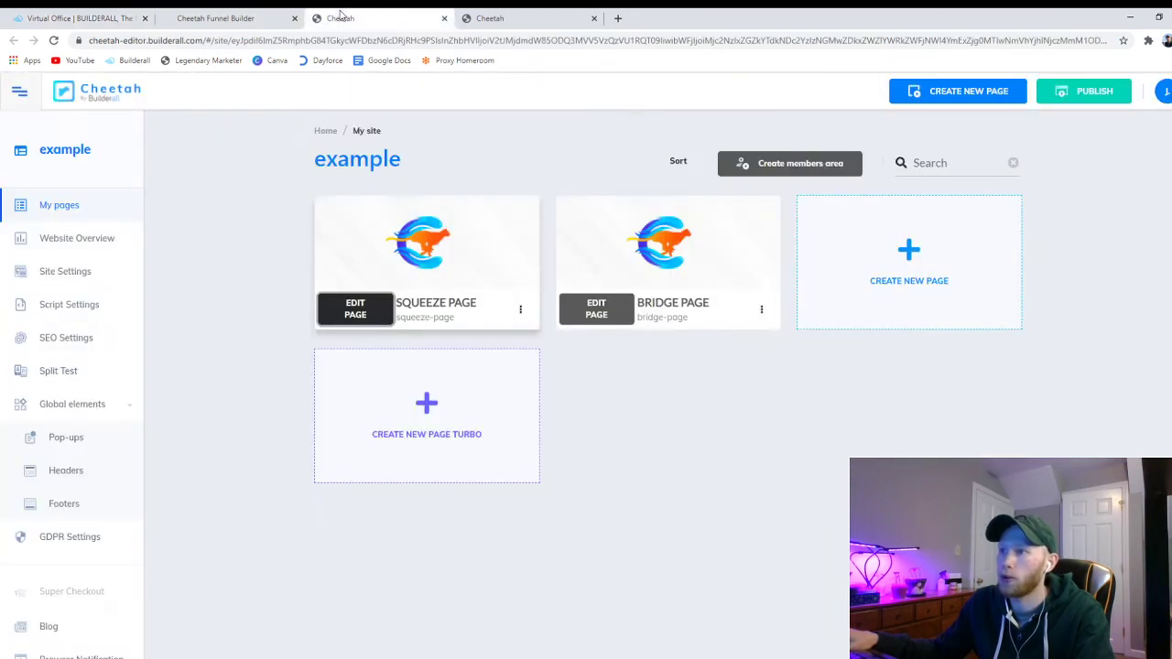
Rewrite the subheading below the video as 'This product has given me complete financial freedom and the tools required to make money online working from ANYWHERE'
{"action": "left_click", "coordinate": [511, 18]}
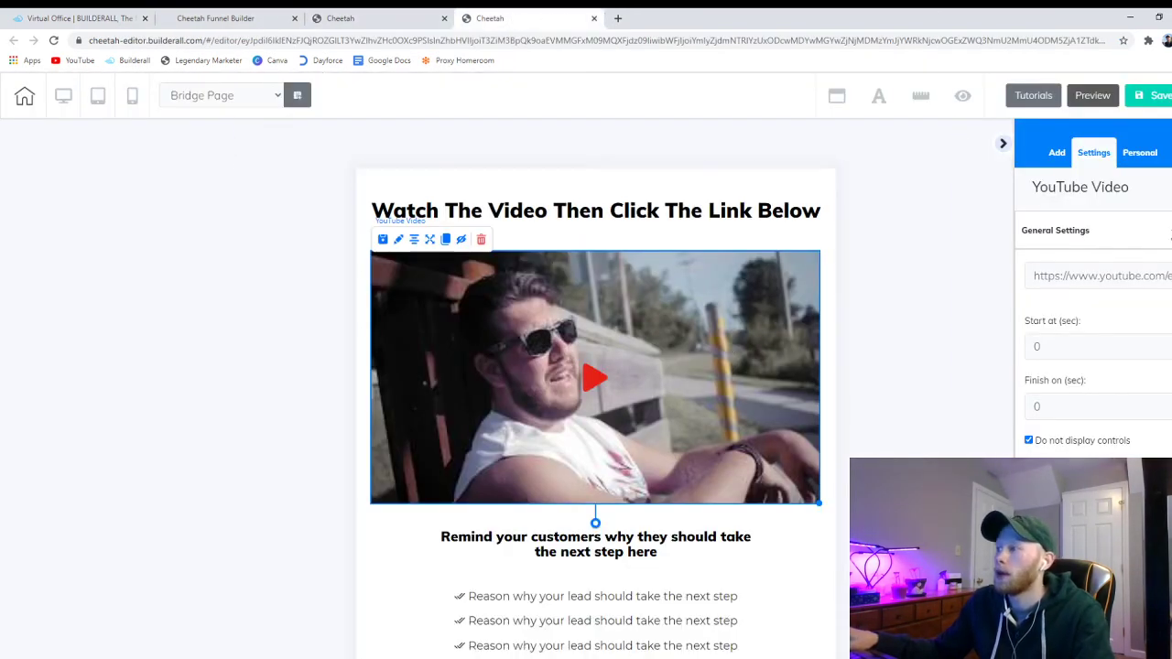
{"action": "left_click", "coordinate": [1167, 234]}
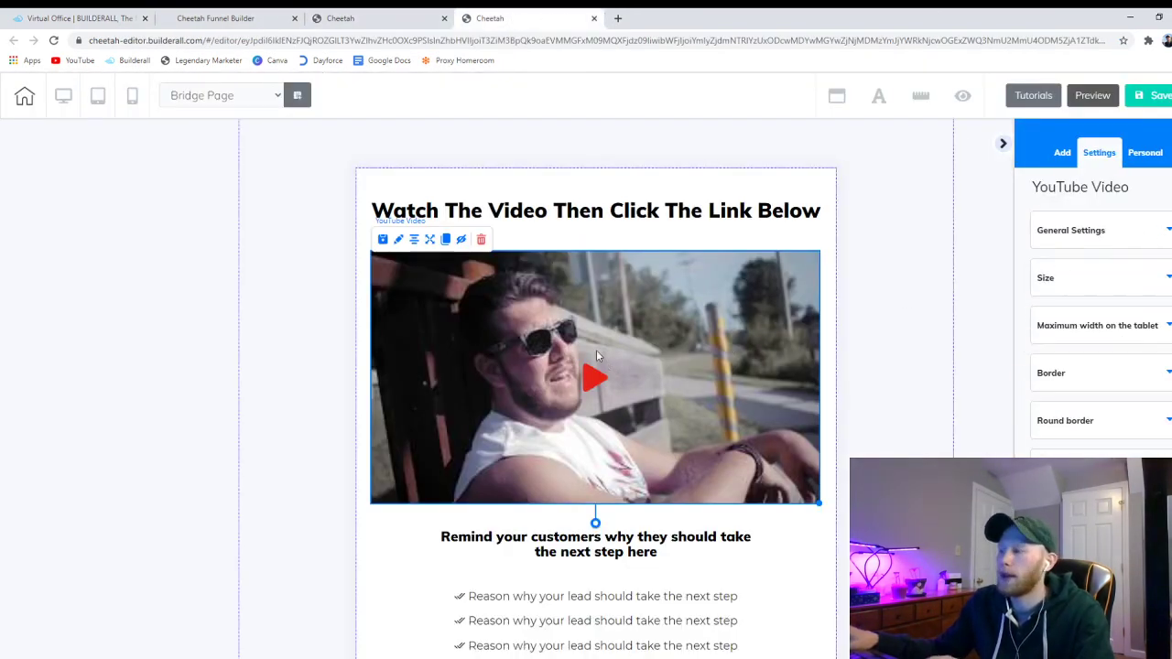
{"action": "scroll", "coordinate": [299, 288], "scroll_direction": "down", "scroll_amount": 2}
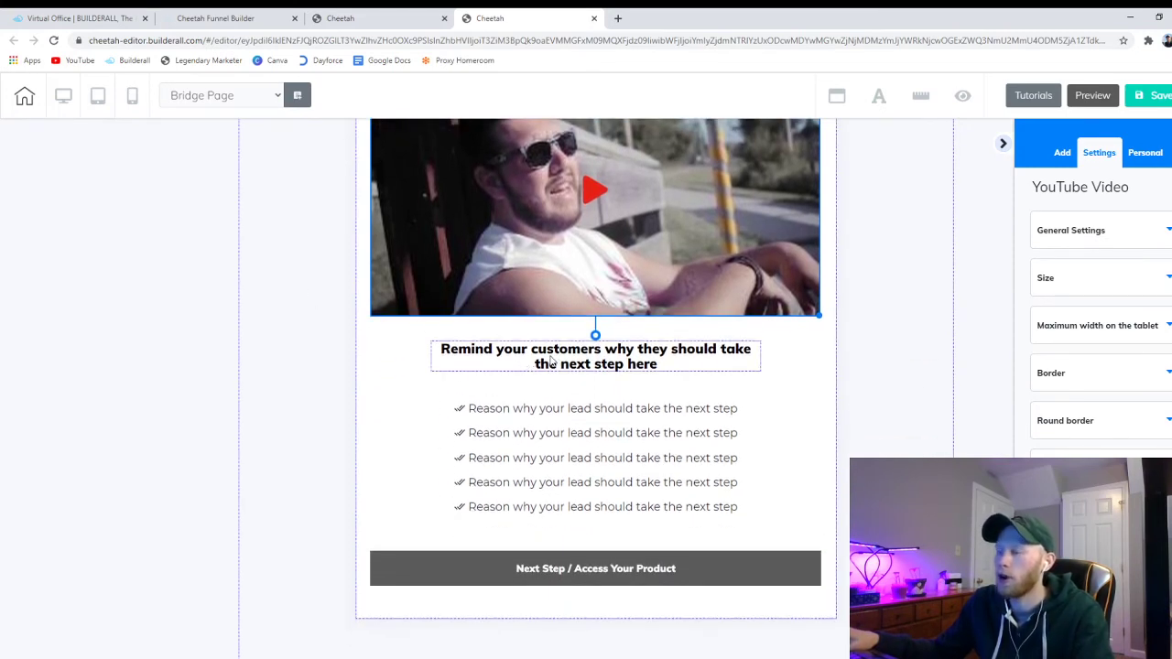
{"action": "left_click", "coordinate": [551, 362]}
{"action": "triple_click", "coordinate": [550, 352]}
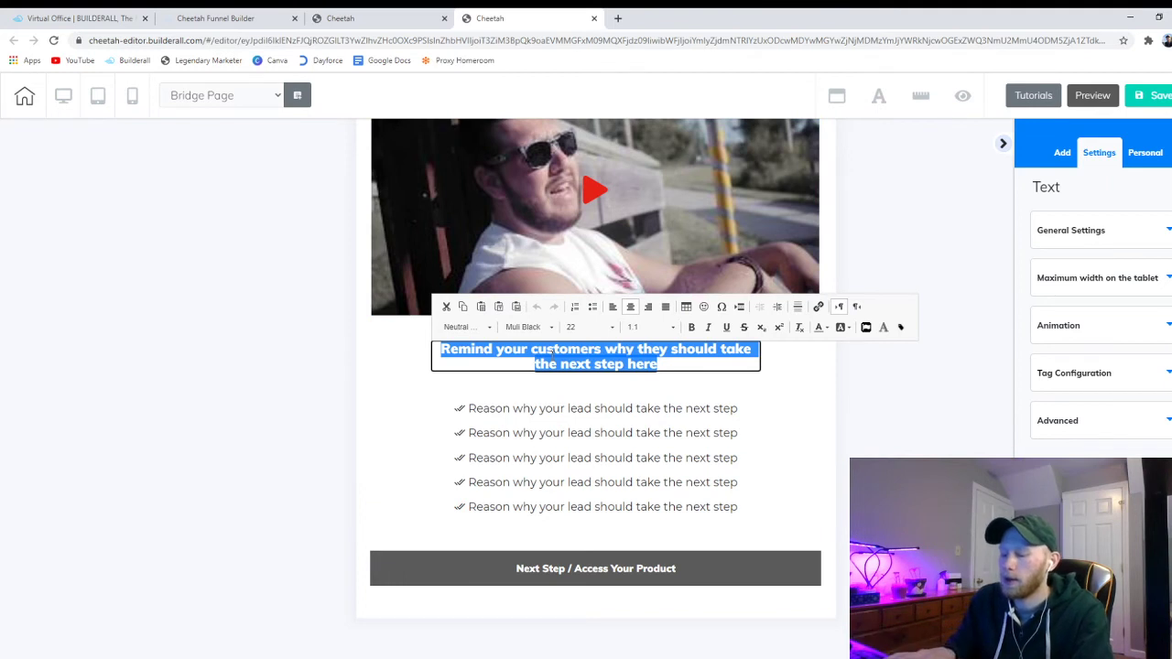
{"action": "type", "text": "This product "}
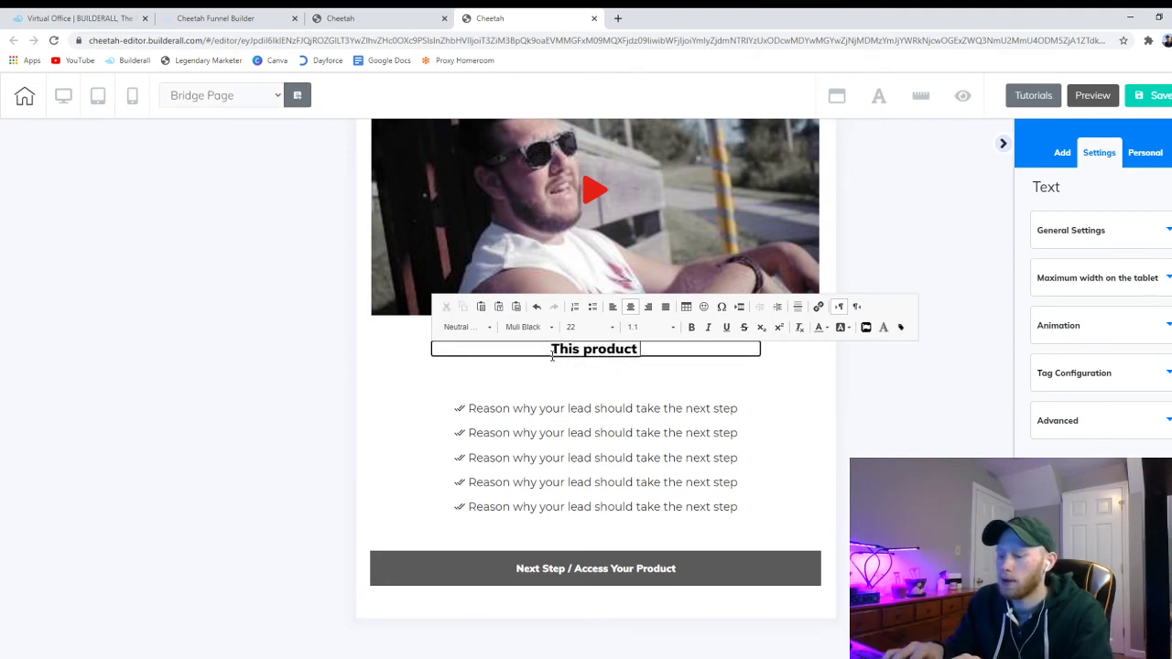
{"action": "type", "text": "has given me complet"}
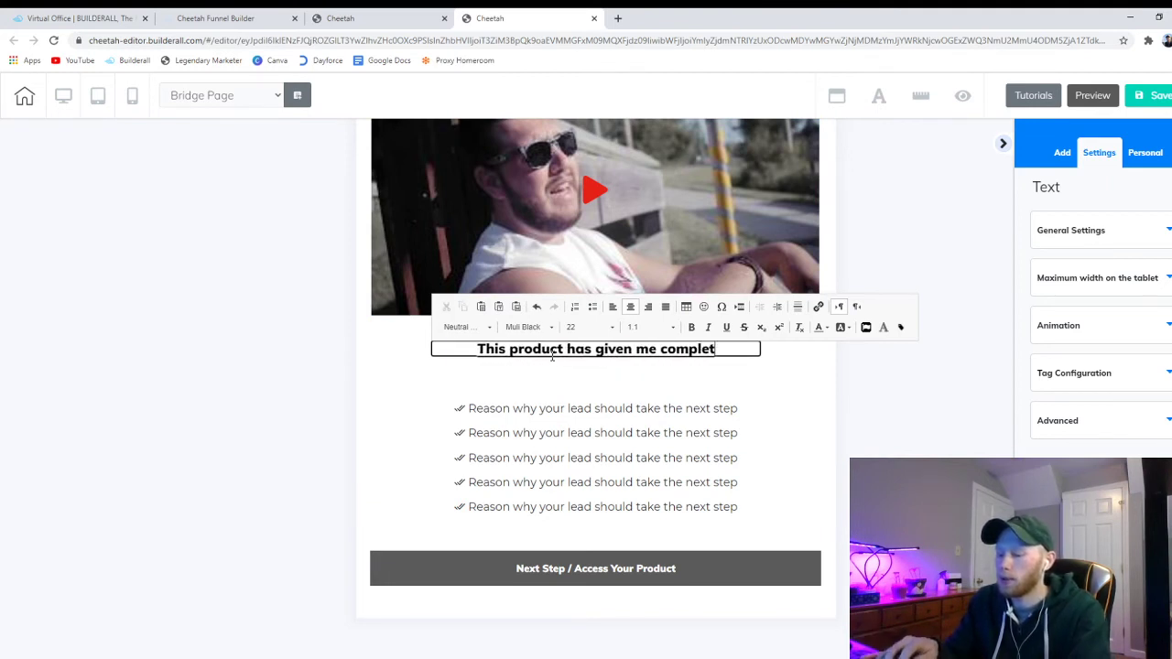
{"action": "type", "text": "e financial freedo"}
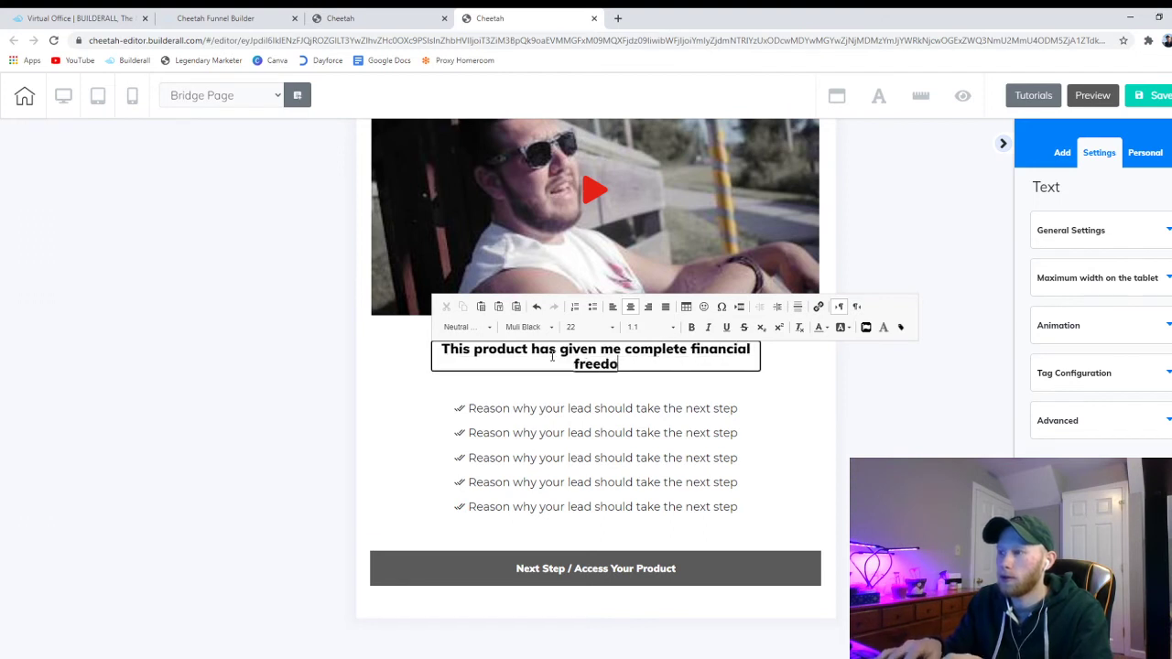
{"action": "type", "text": "m and the tools "}
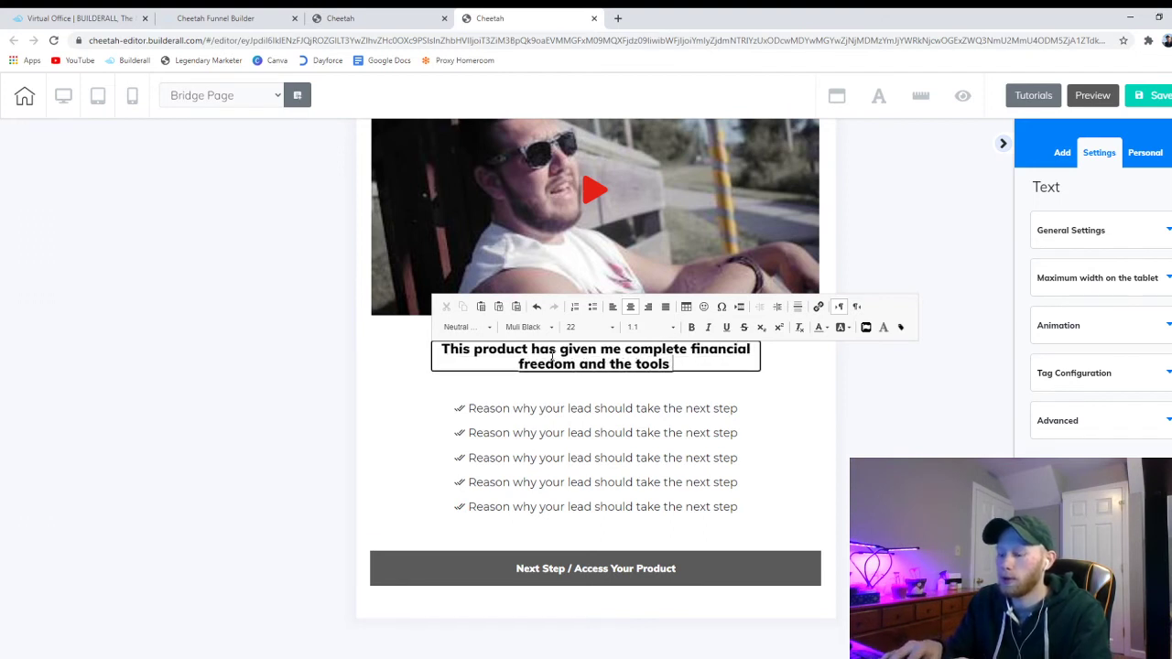
{"action": "type", "text": "required to amek"}
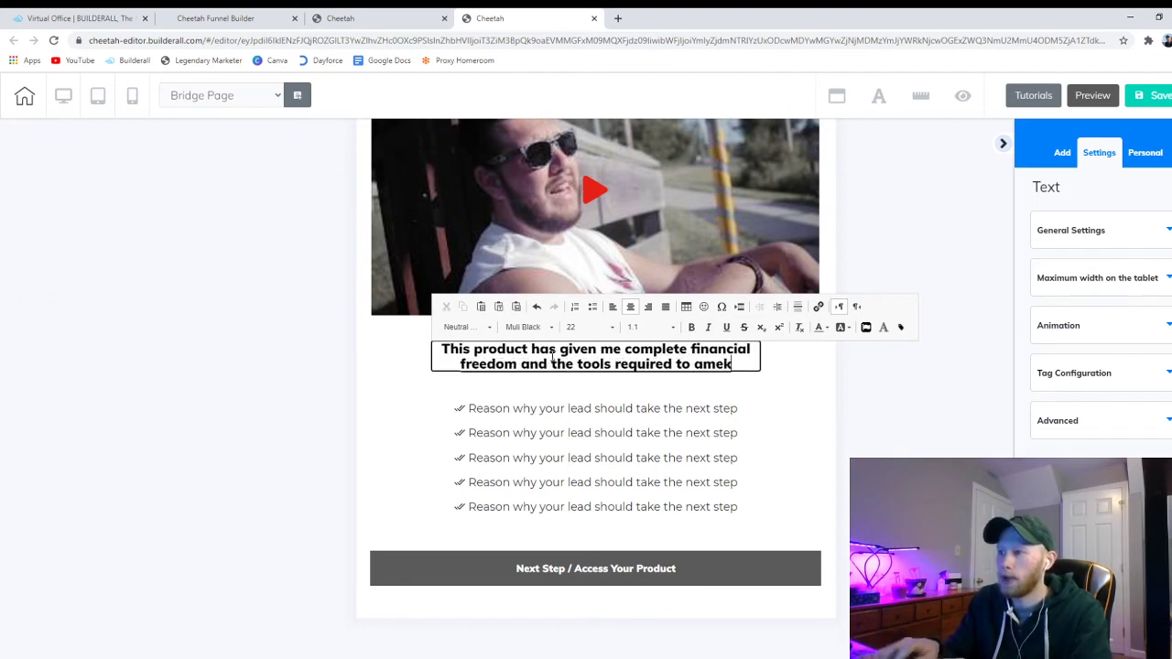
{"action": "key", "text": "BackSpace"}
{"action": "key", "text": "BackSpace"}
{"action": "key", "text": "BackSpace"}
{"action": "key", "text": "BackSpace"}
{"action": "type", "text": "make money onl"}
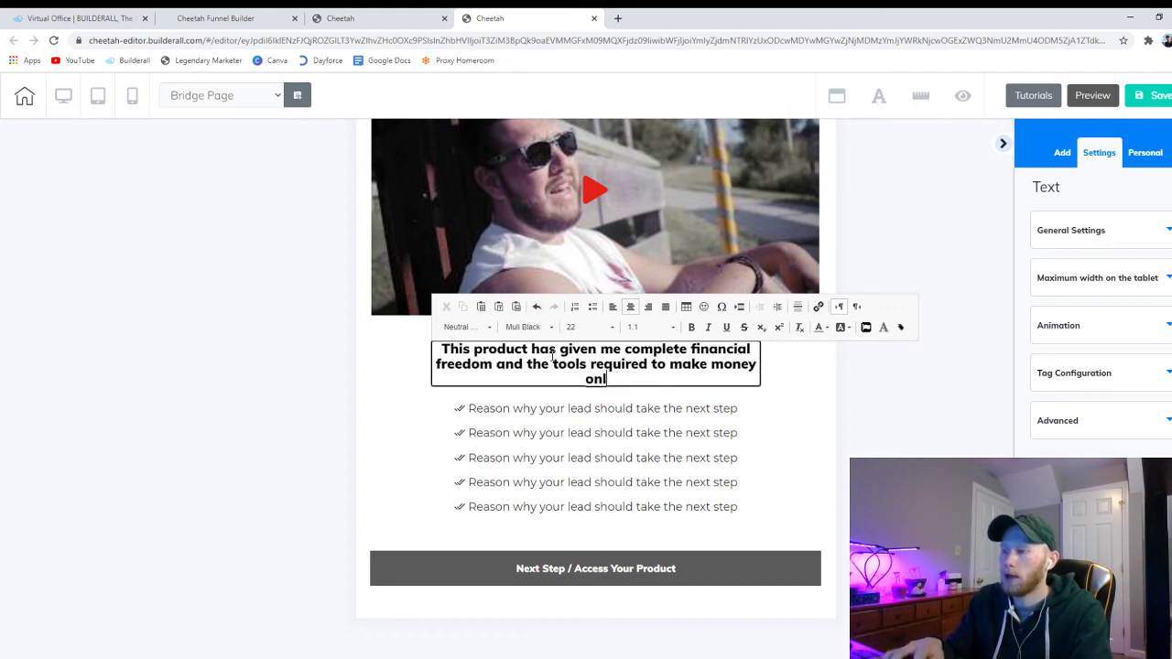
{"action": "type", "text": "ine working fro"}
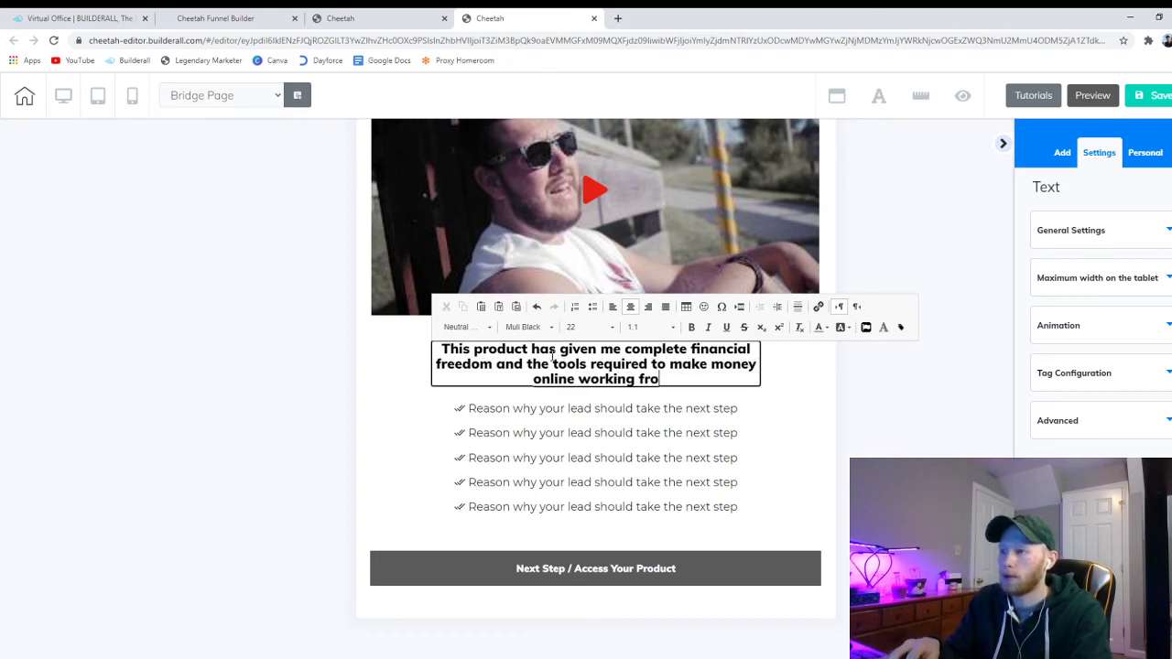
{"action": "type", "text": "m ANYWHERE"}
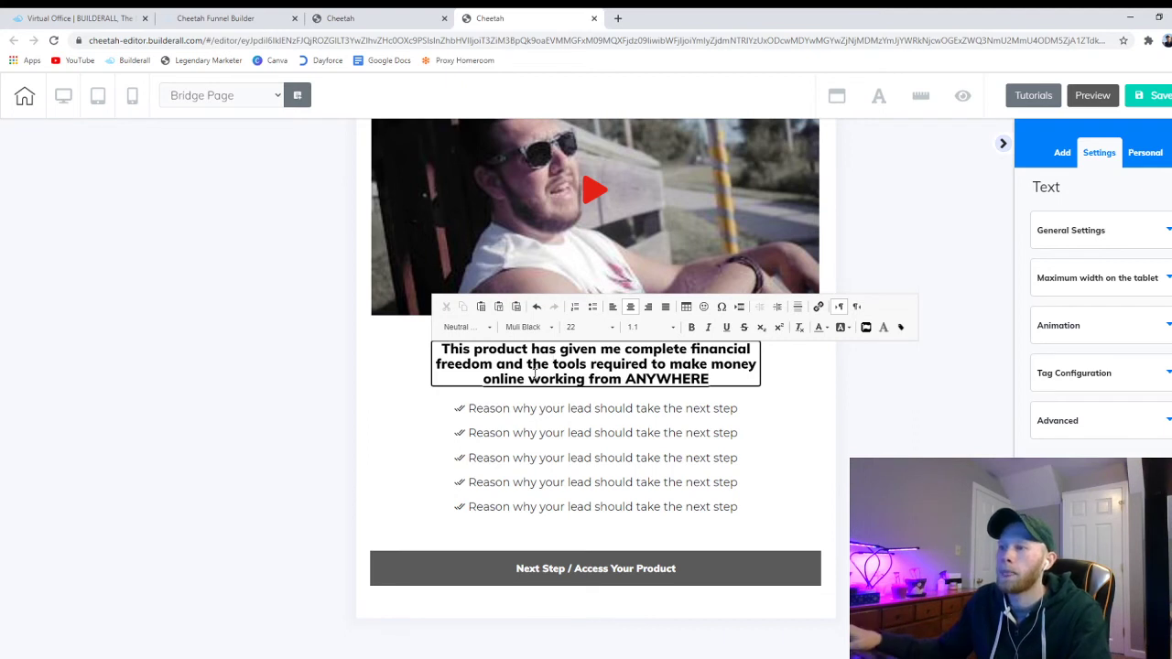
Change the Next Step / Access Your Product button's background colour to solid red
{"action": "left_click", "coordinate": [422, 376]}
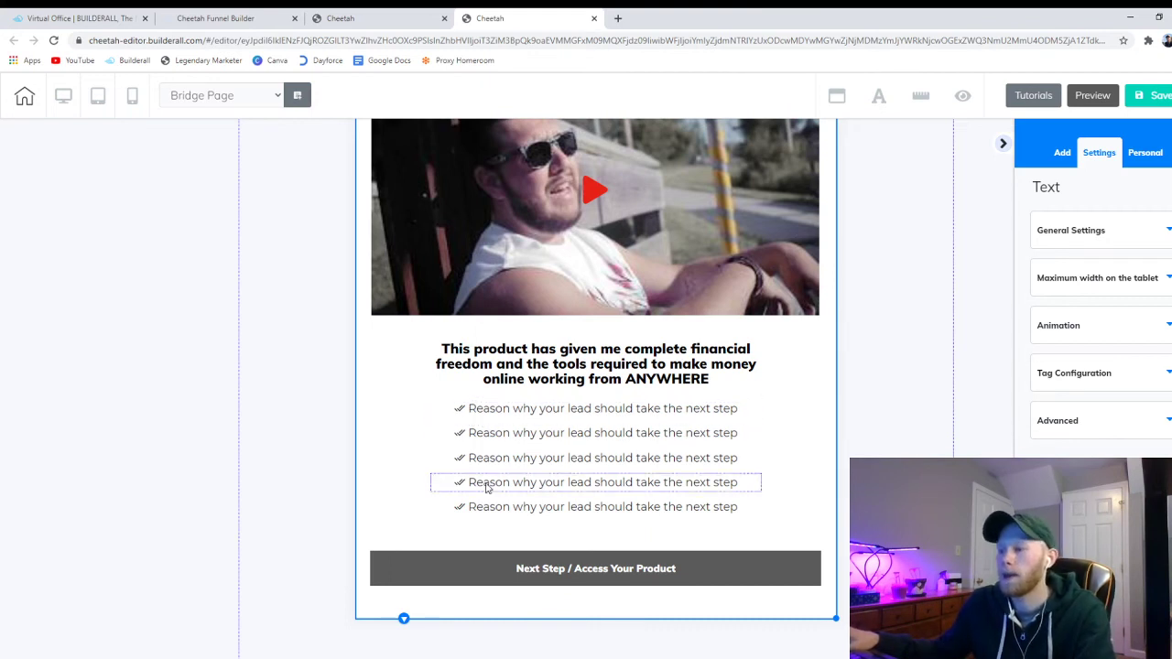
{"action": "left_click", "coordinate": [492, 569]}
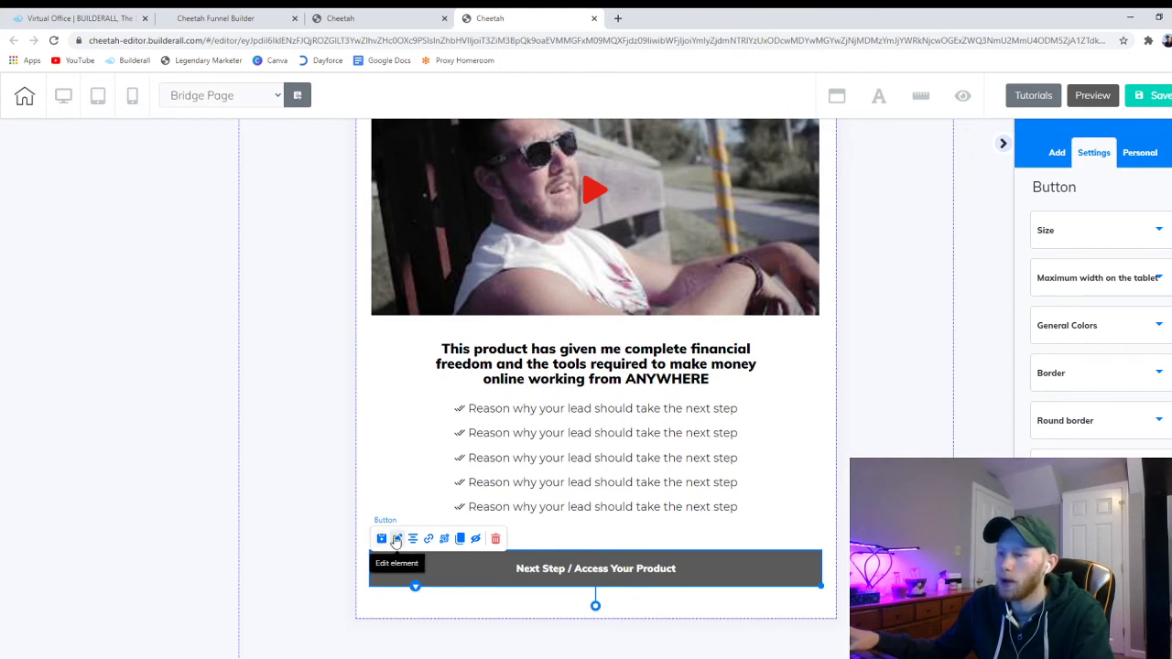
{"action": "left_click", "coordinate": [1099, 385]}
{"action": "left_click", "coordinate": [1103, 328]}
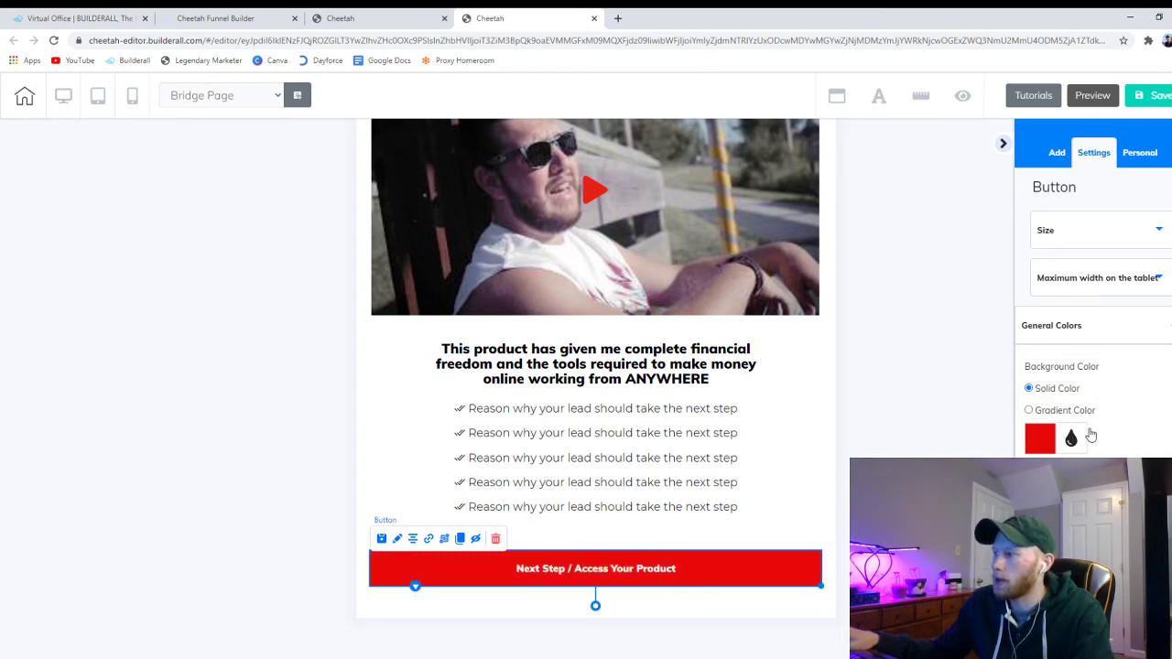
{"action": "scroll", "coordinate": [1126, 439], "scroll_direction": "down", "scroll_amount": 2}
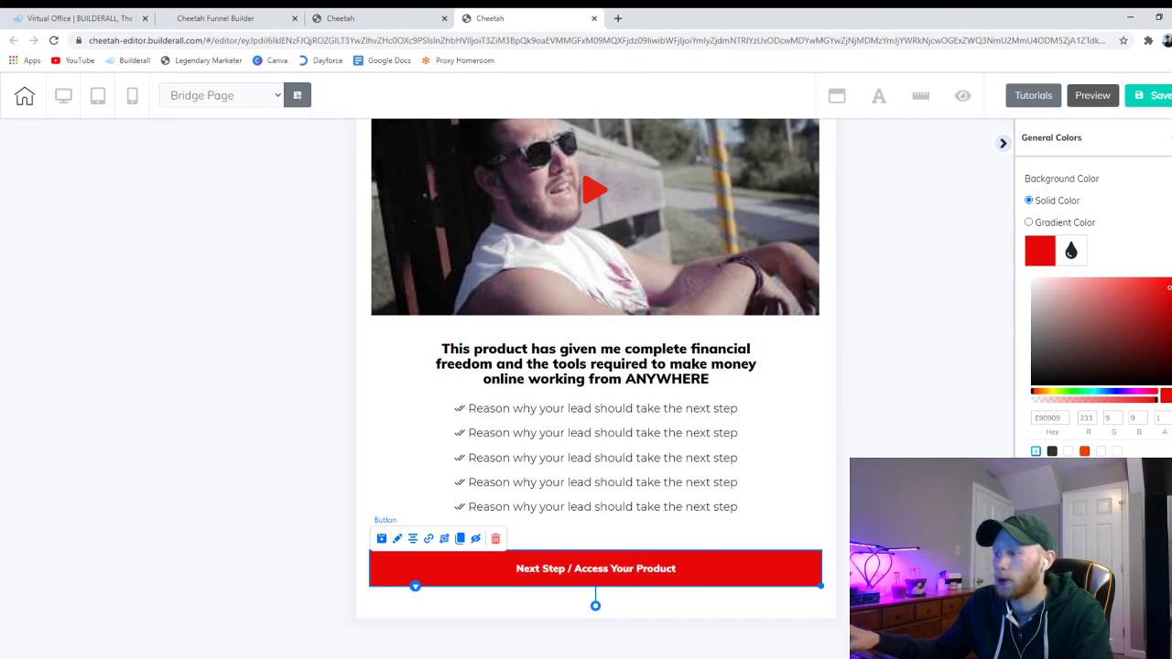
{"action": "left_click", "coordinate": [1003, 143]}
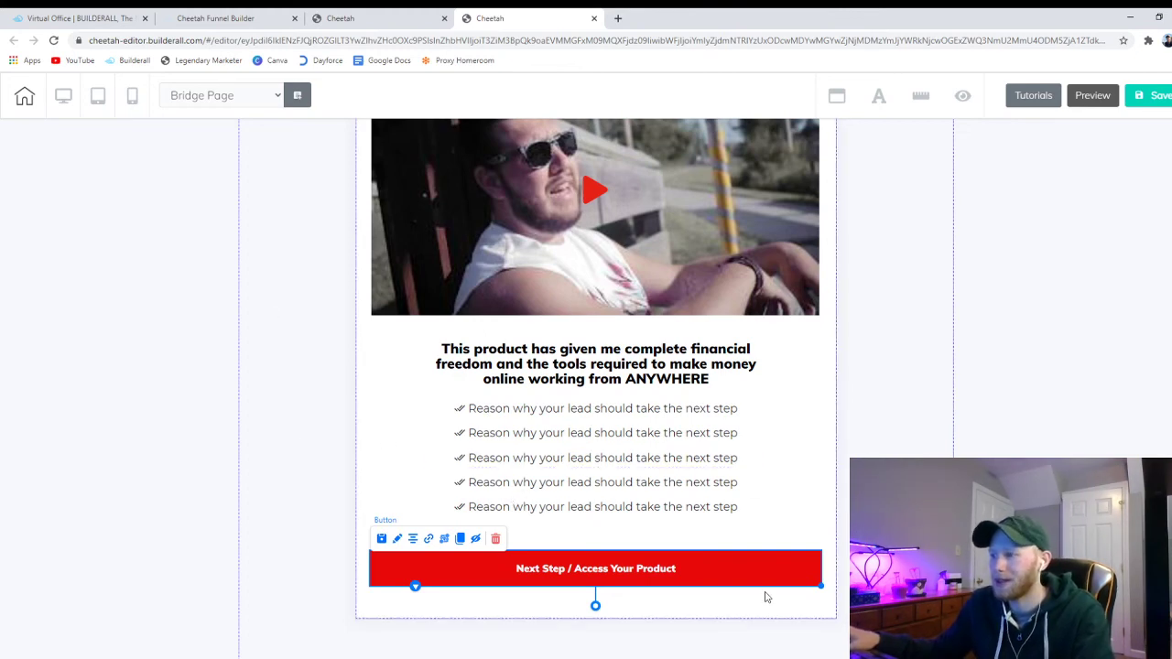
{"action": "left_click", "coordinate": [428, 541]}
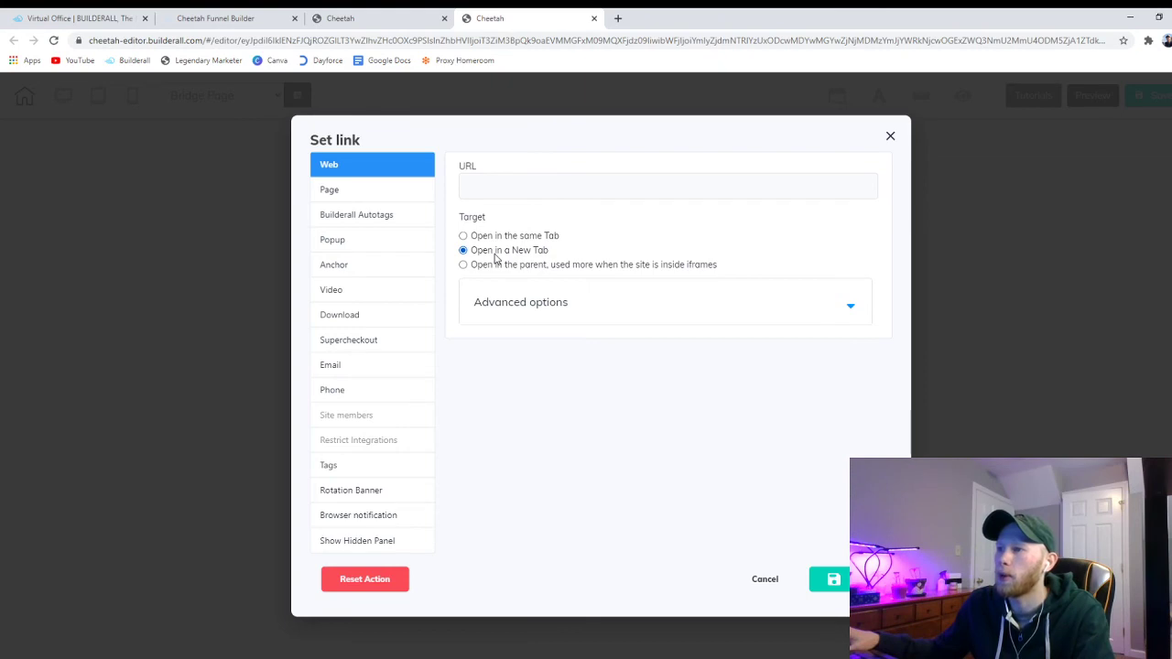
{"action": "left_click", "coordinate": [889, 135]}
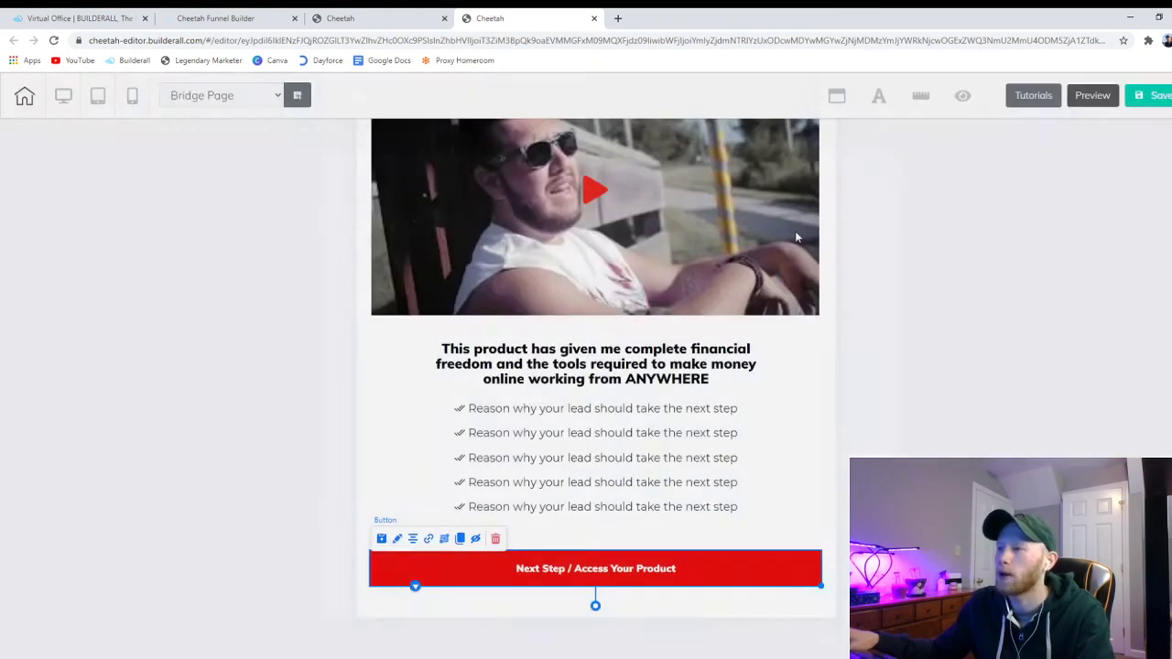
{"action": "left_click", "coordinate": [244, 364]}
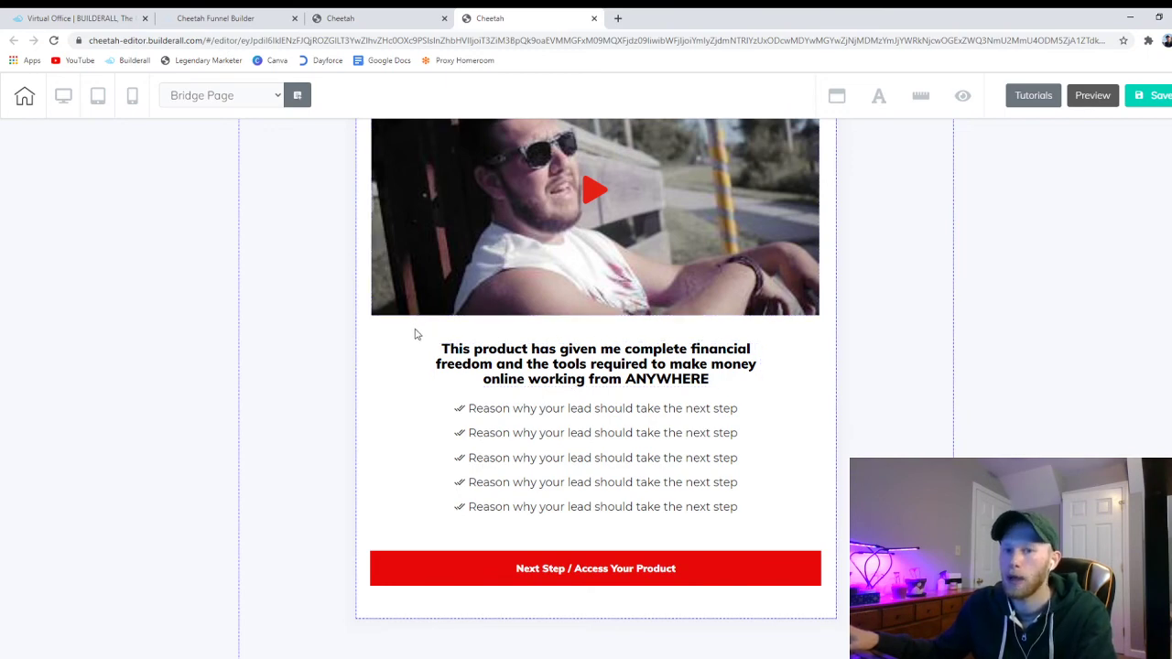
Review the bridge page in desktop view and save it, choosing 'Not now!' for publishing
{"action": "scroll", "coordinate": [338, 343], "scroll_direction": "up", "scroll_amount": 2}
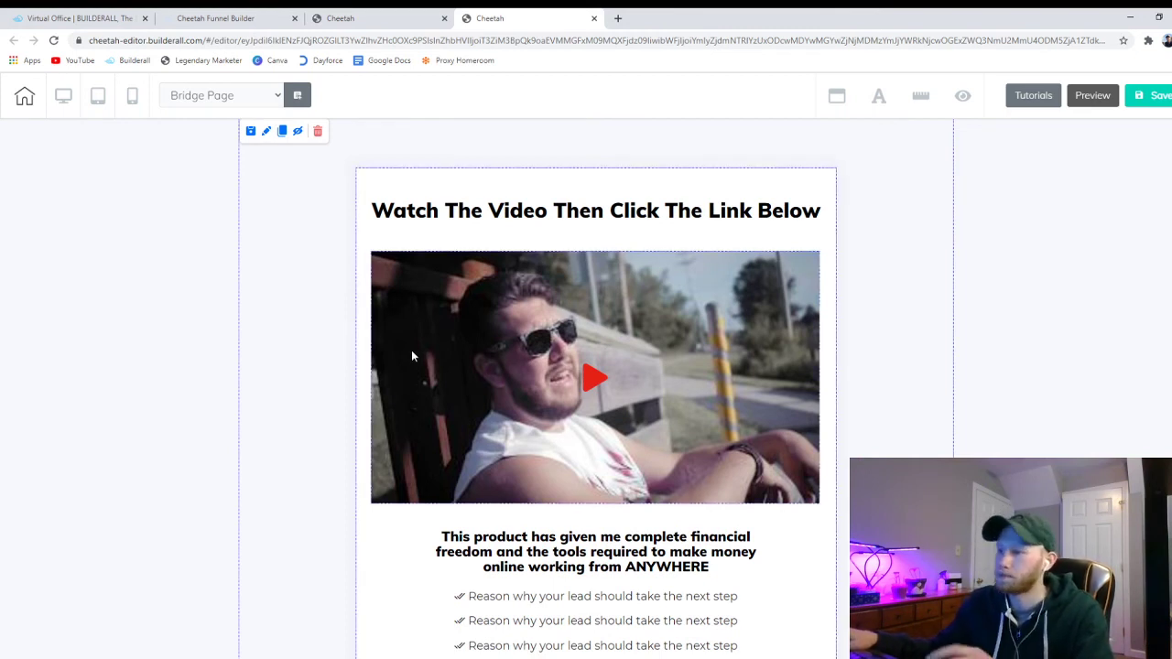
{"action": "scroll", "coordinate": [411, 353], "scroll_direction": "down", "scroll_amount": 2}
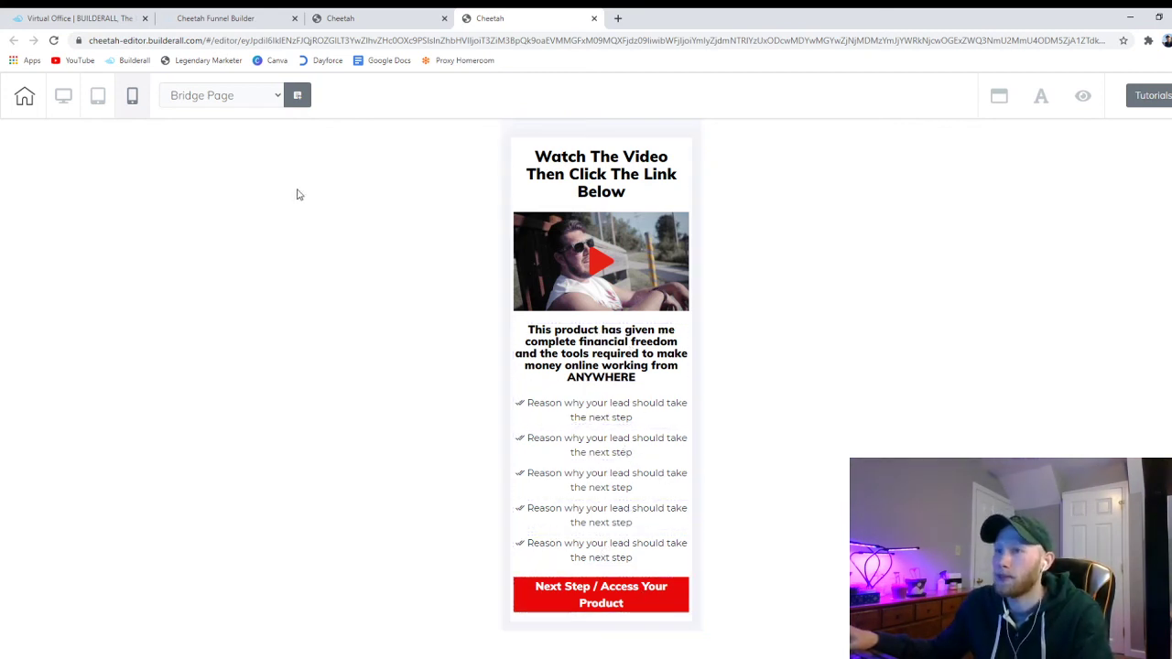
{"action": "left_click", "coordinate": [65, 97]}
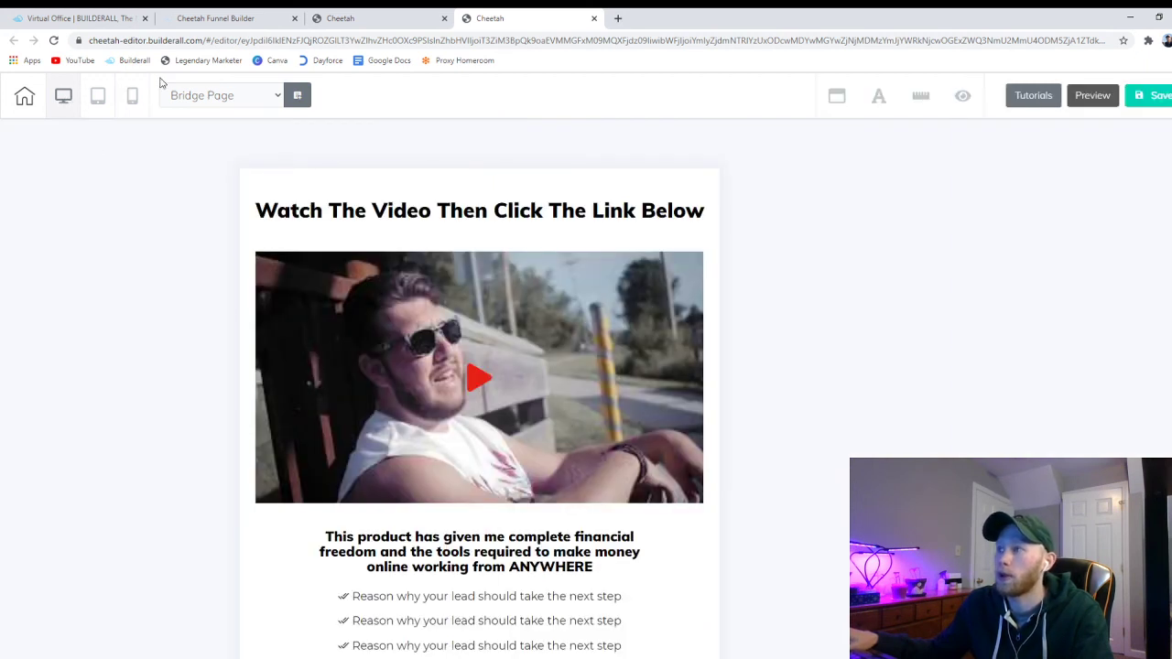
{"action": "left_click", "coordinate": [1145, 94]}
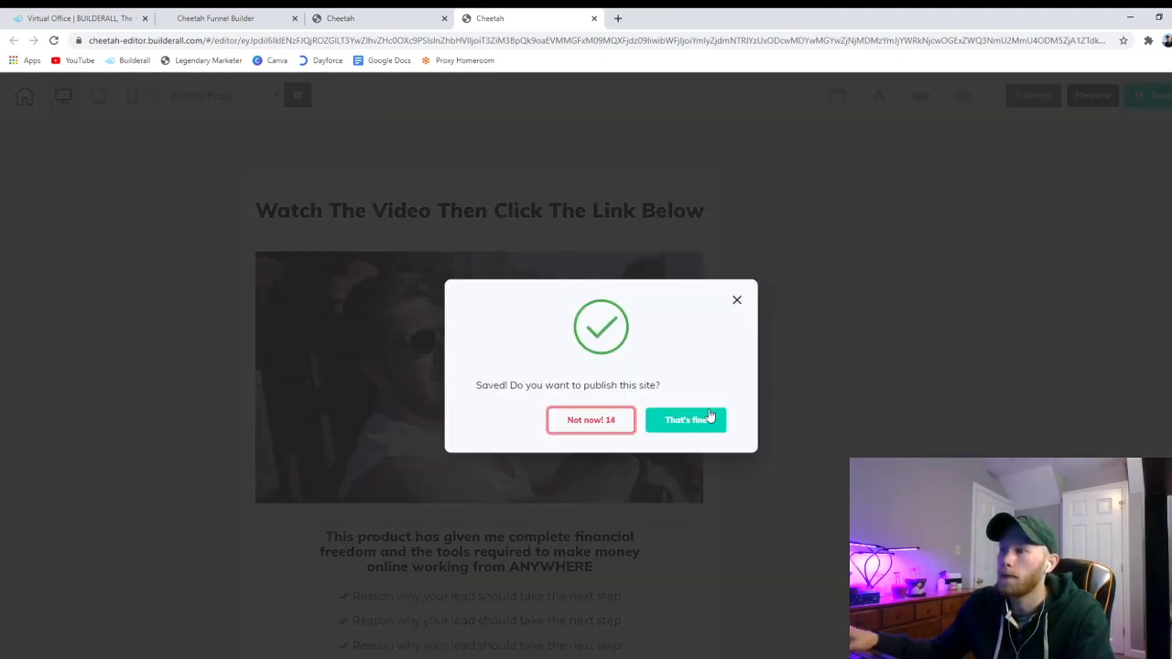
{"action": "left_click", "coordinate": [596, 419]}
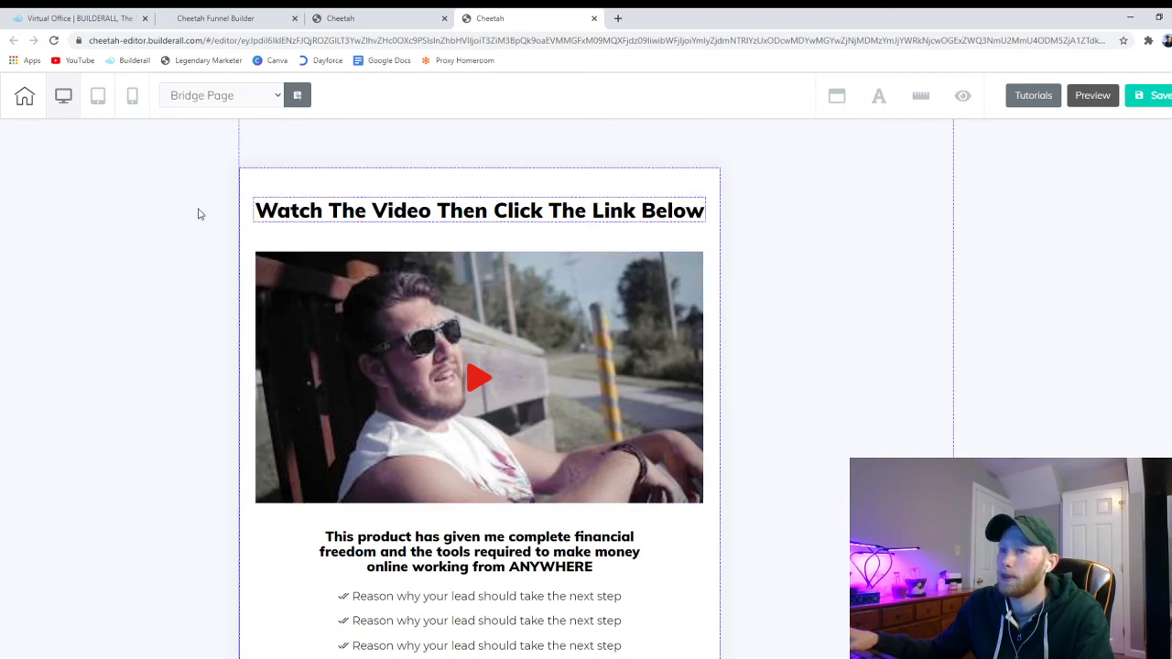
Save the bridge page and exit the editor to the site overview
{"action": "left_click", "coordinate": [24, 99]}
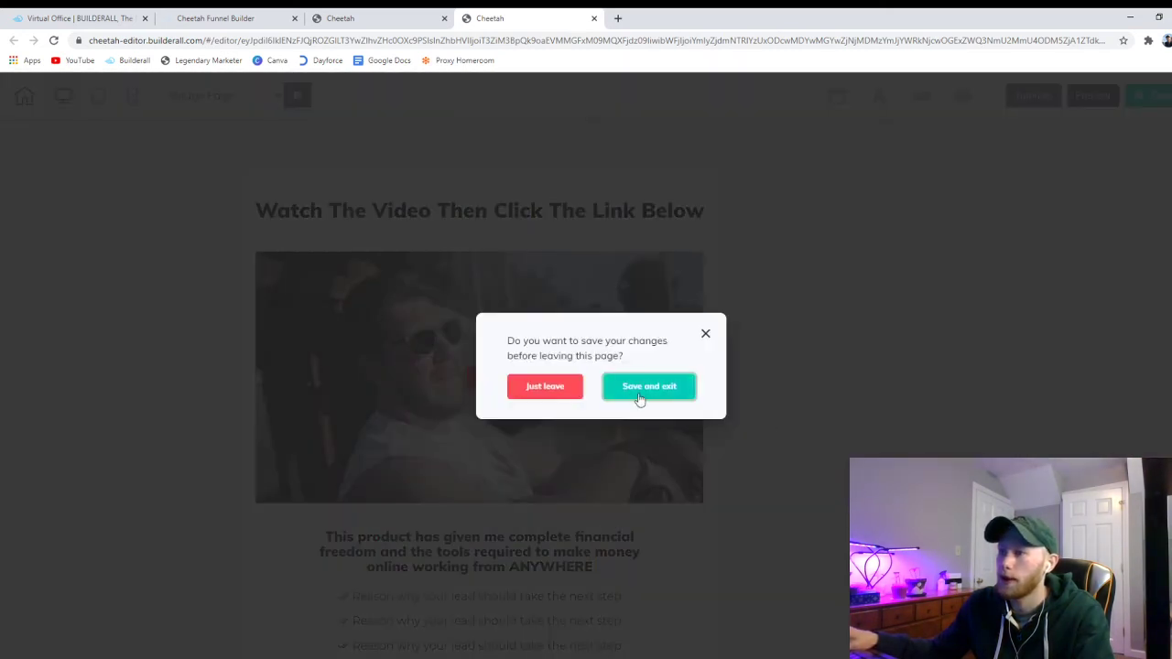
{"action": "left_click", "coordinate": [638, 395]}
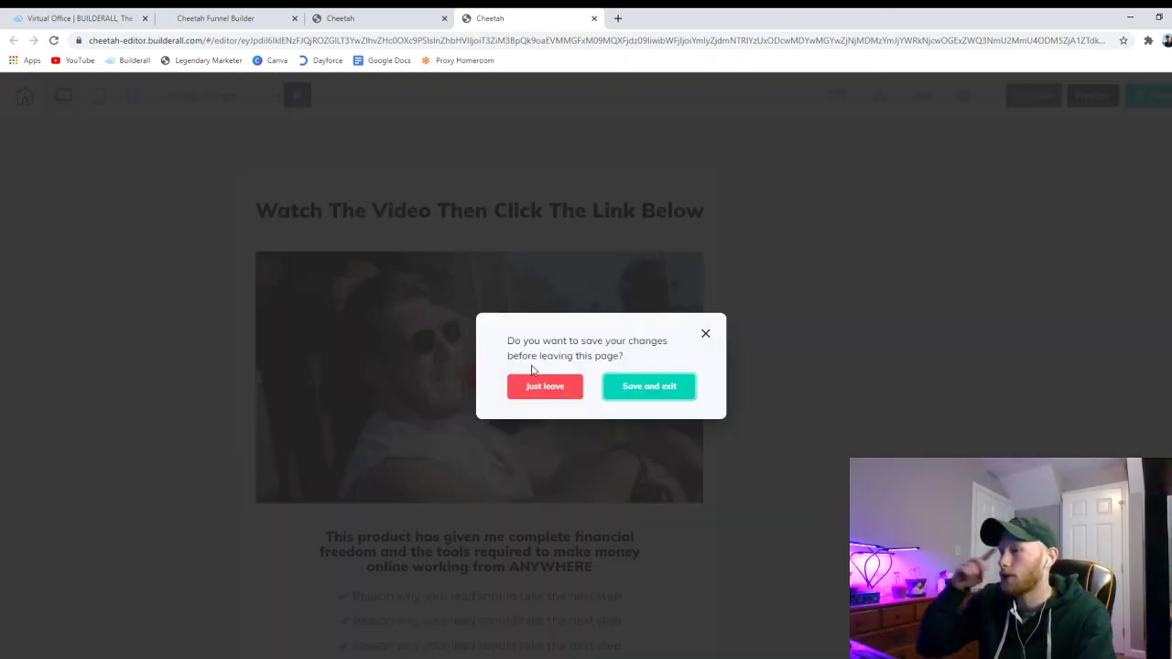
{"action": "left_click", "coordinate": [534, 371]}
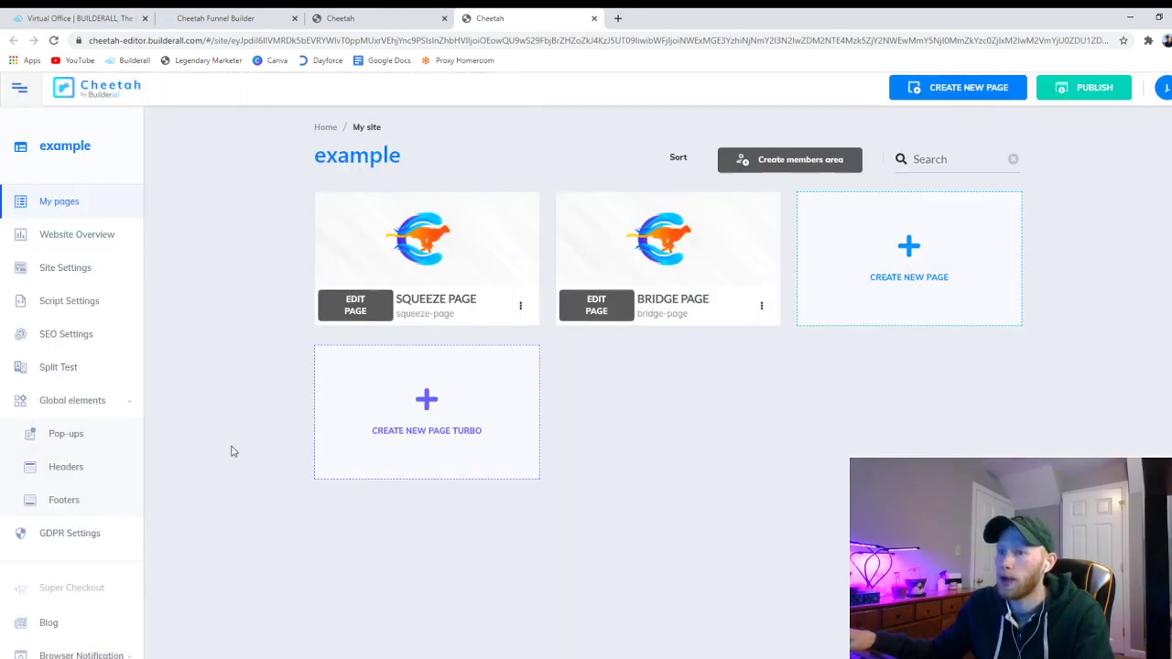
Open Connect Domain from the sidebar and cancel it without connecting a domain
{"action": "scroll", "coordinate": [230, 450], "scroll_direction": "down", "scroll_amount": 3}
{"action": "left_click", "coordinate": [63, 486]}
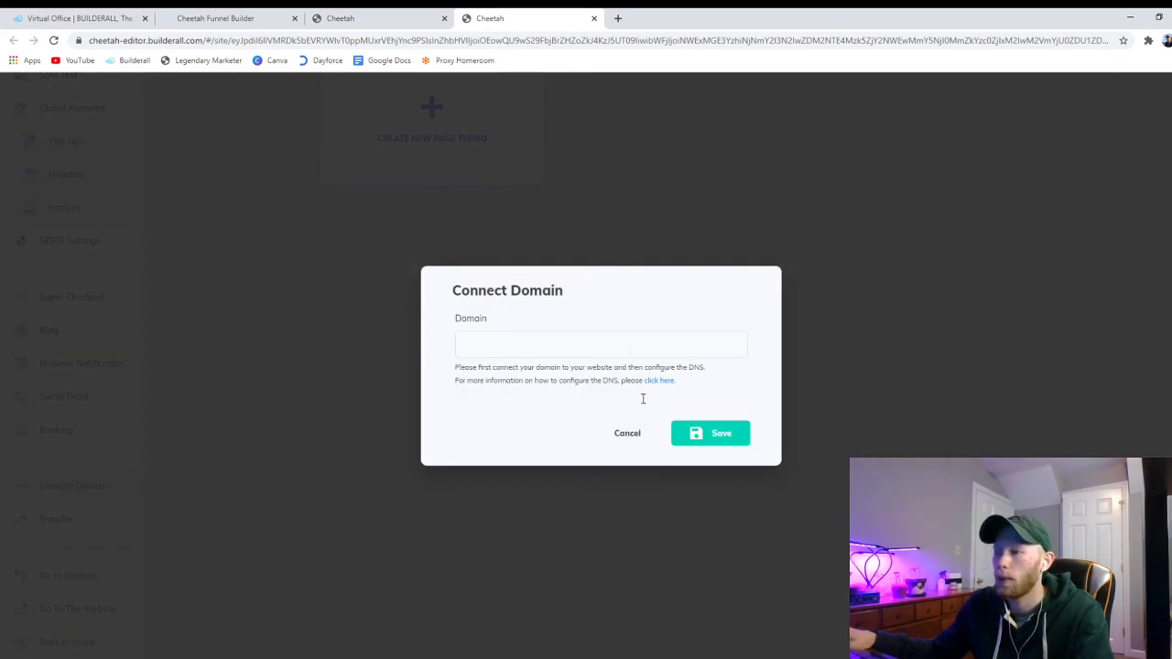
{"action": "left_click", "coordinate": [628, 433]}
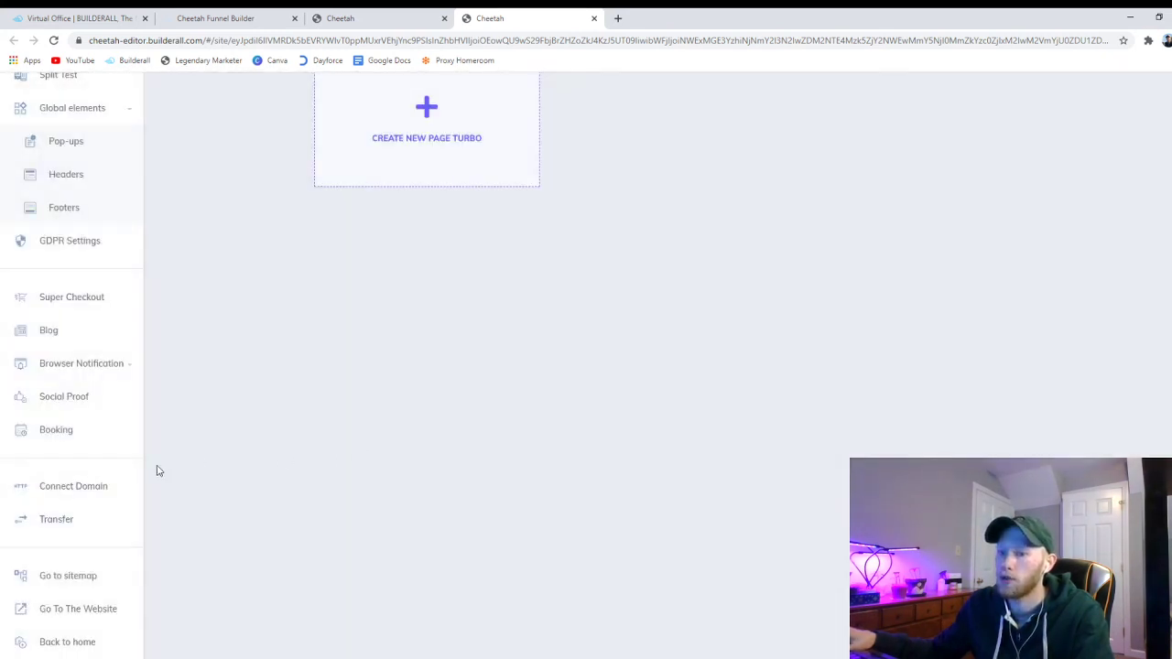
{"action": "scroll", "coordinate": [307, 453], "scroll_direction": "up", "scroll_amount": 3}
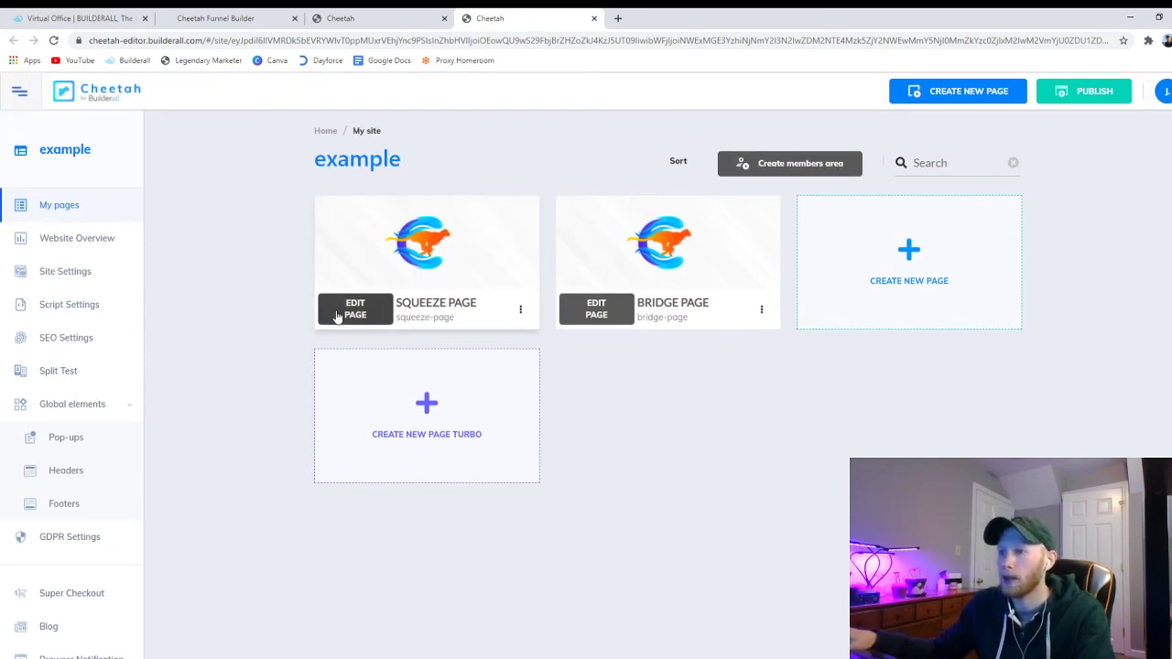
{"action": "left_click", "coordinate": [518, 311]}
{"action": "left_click", "coordinate": [496, 371]}
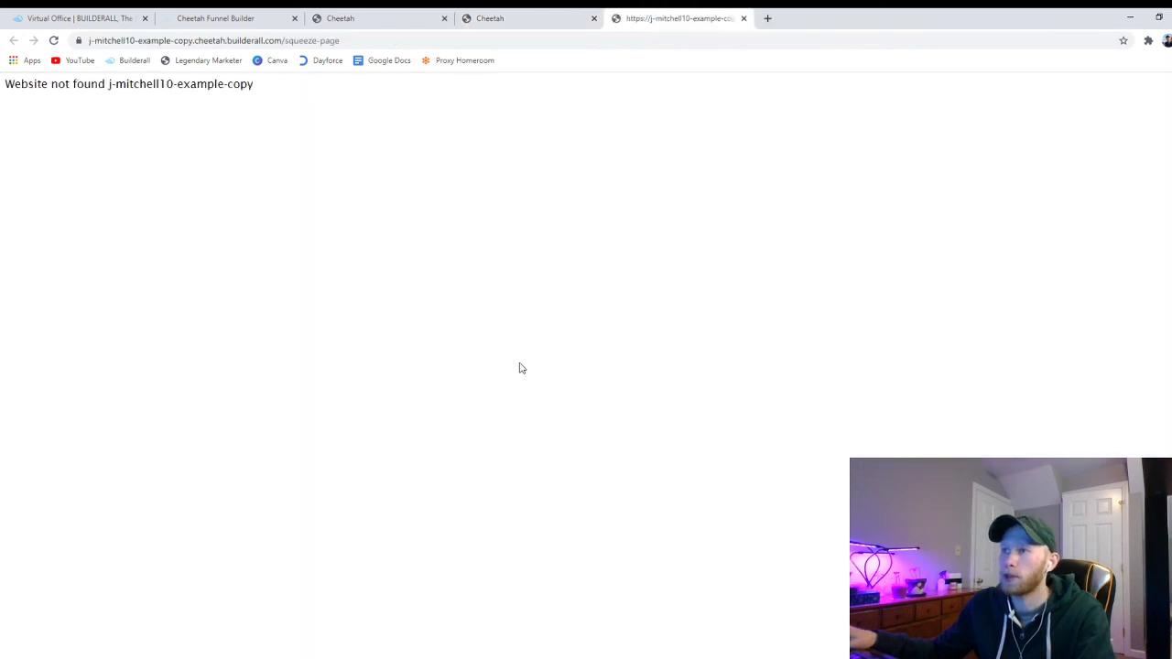
{"action": "left_click", "coordinate": [744, 19]}
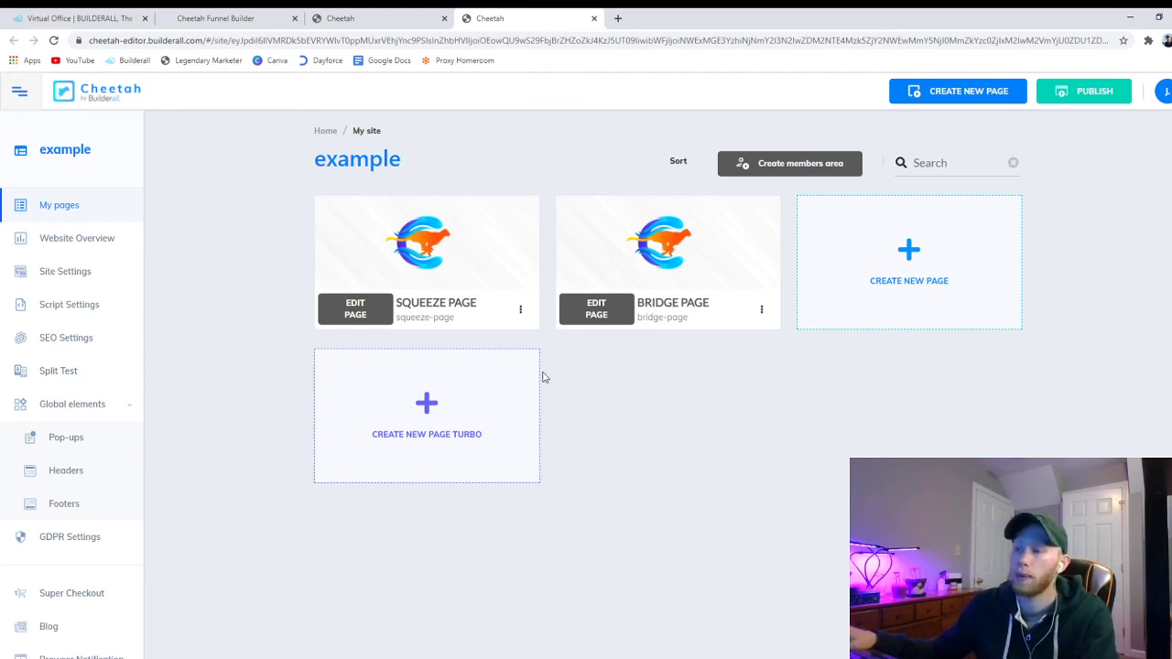
{"action": "mouse_move", "coordinate": [565, 263]}
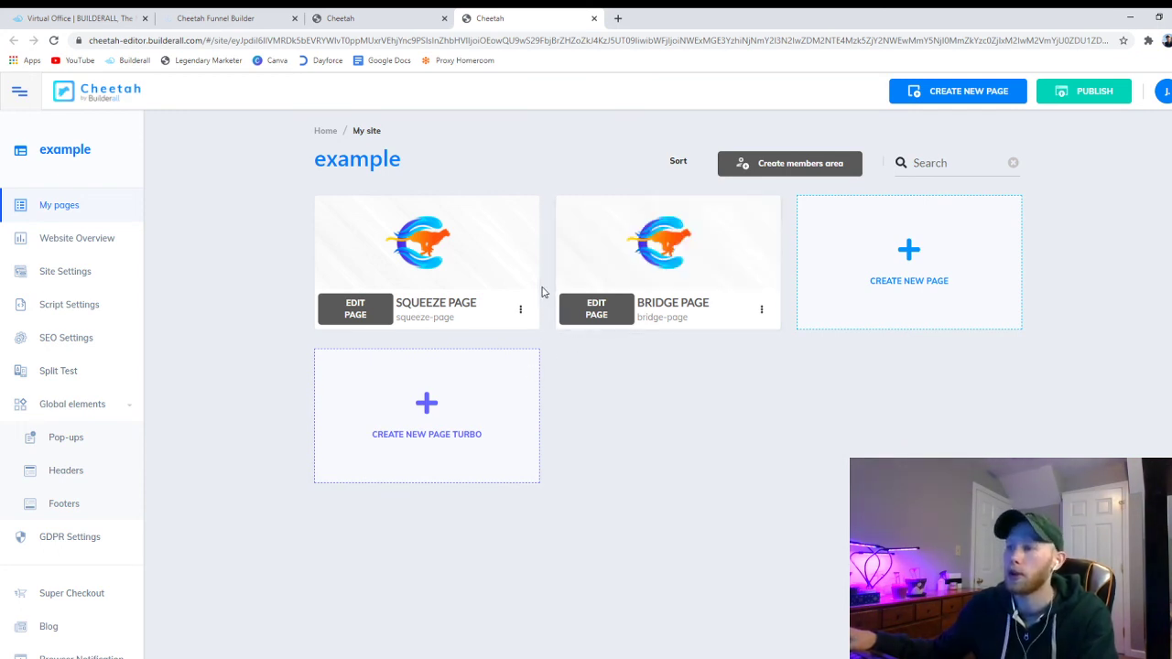
{"action": "mouse_move", "coordinate": [439, 229]}
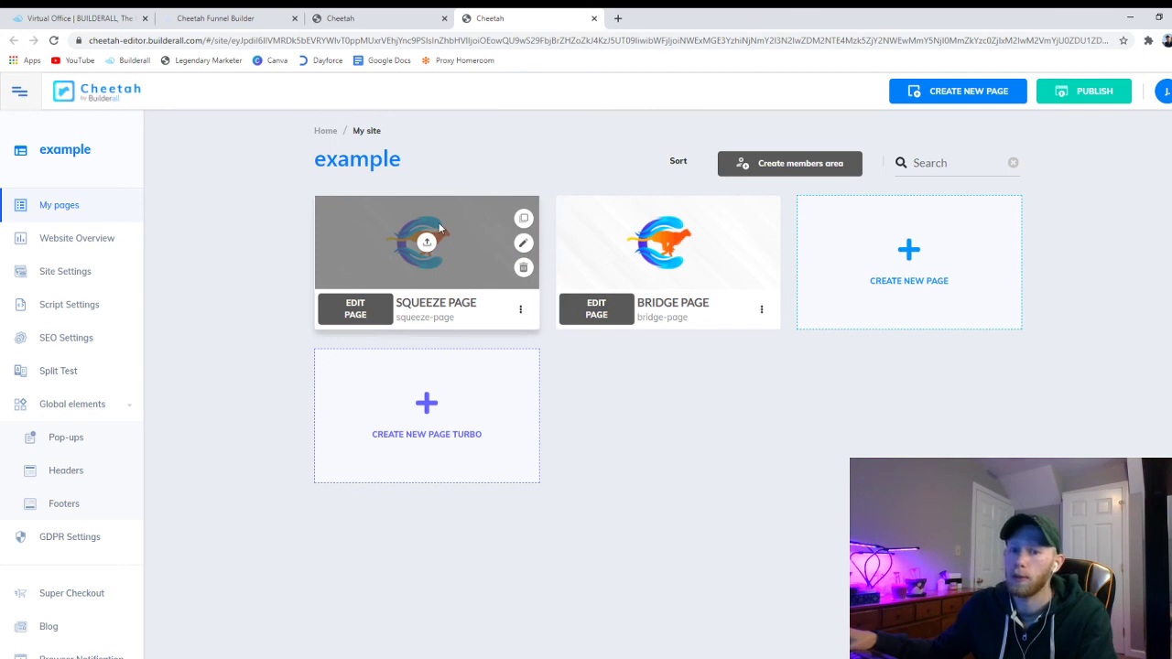
{"action": "mouse_move", "coordinate": [703, 225]}
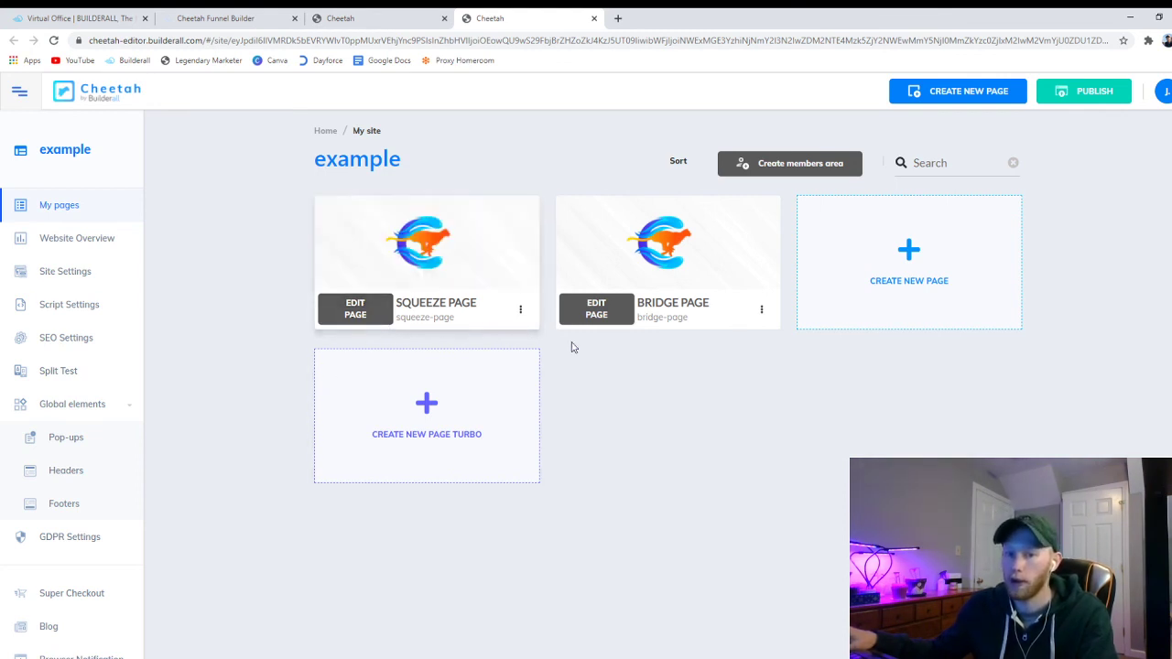
{"action": "mouse_move", "coordinate": [645, 264]}
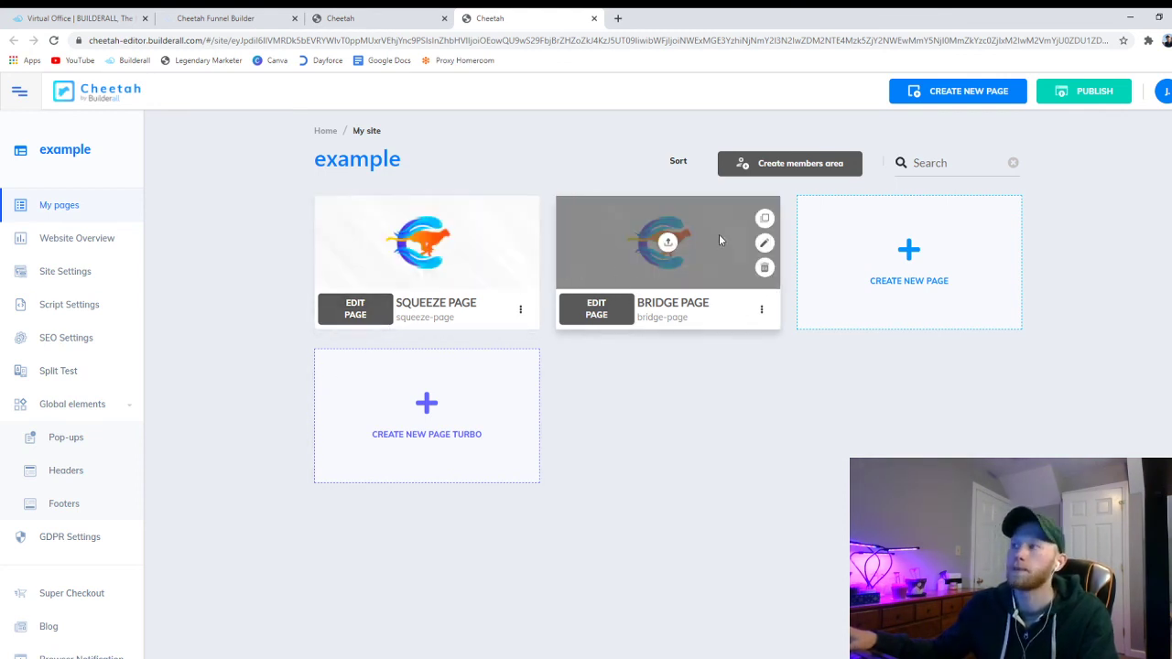
{"action": "mouse_move", "coordinate": [503, 268]}
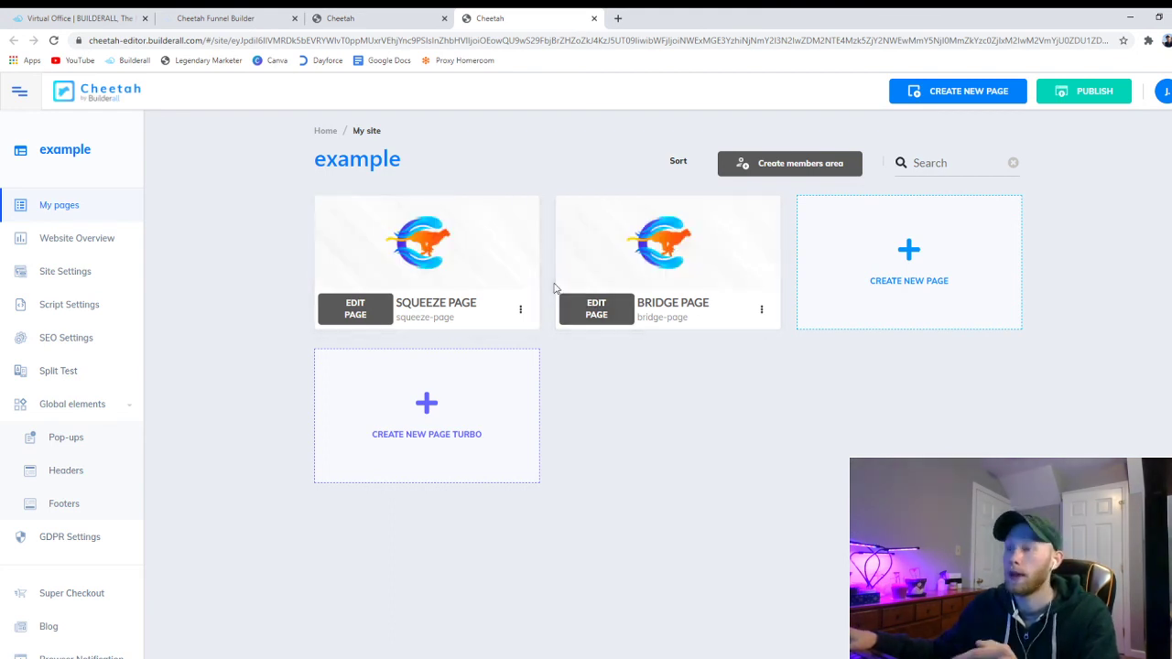
{"action": "mouse_move", "coordinate": [556, 290]}
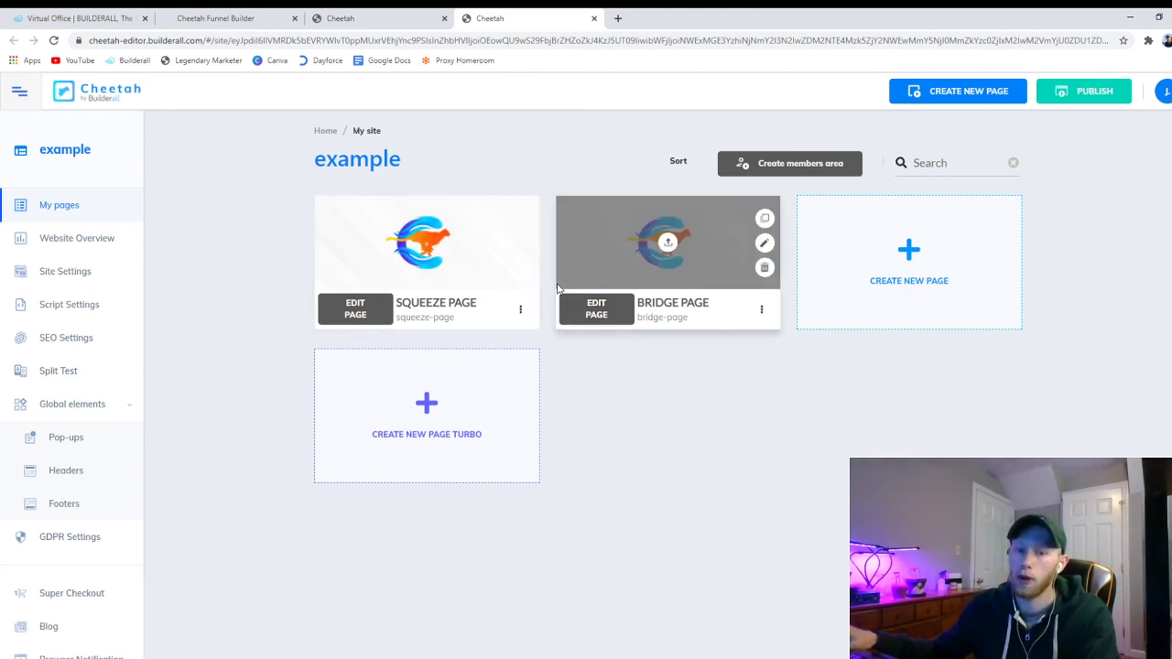